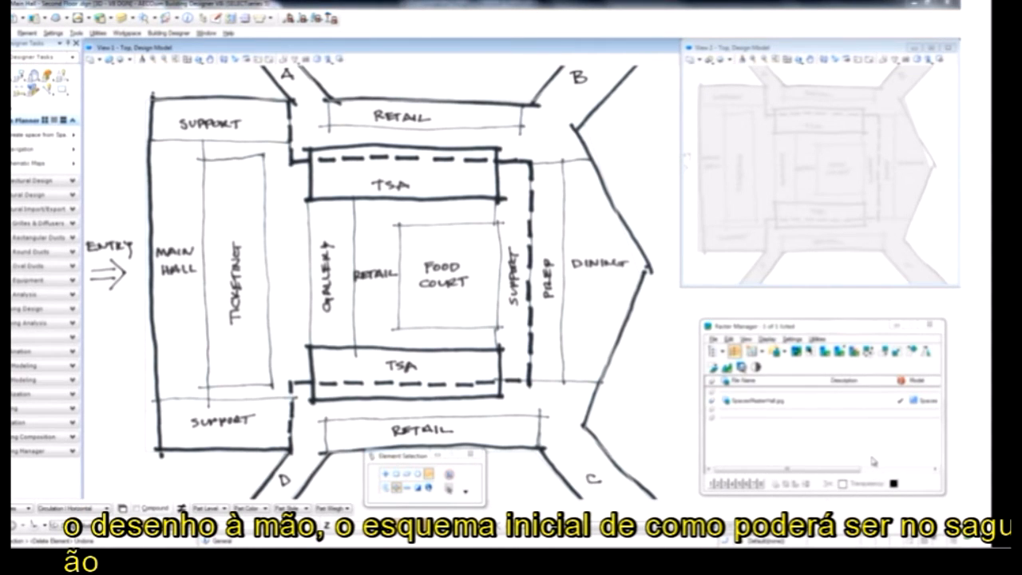
Step: Check the view display of the attached main hall sketch raster and close the Raster Manager
{"action": "left_click", "coordinate": [755, 402]}
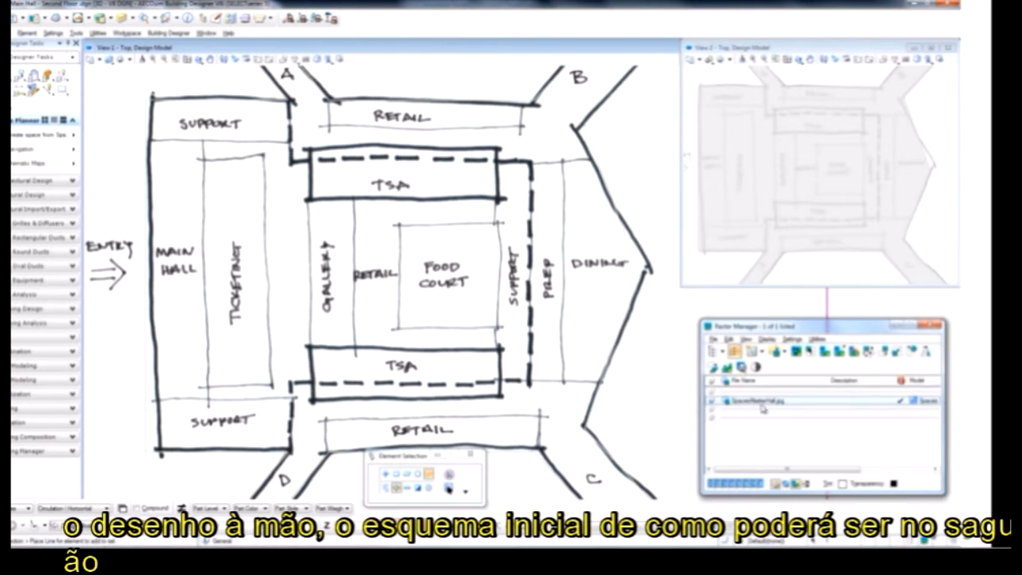
{"action": "left_click", "coordinate": [713, 483]}
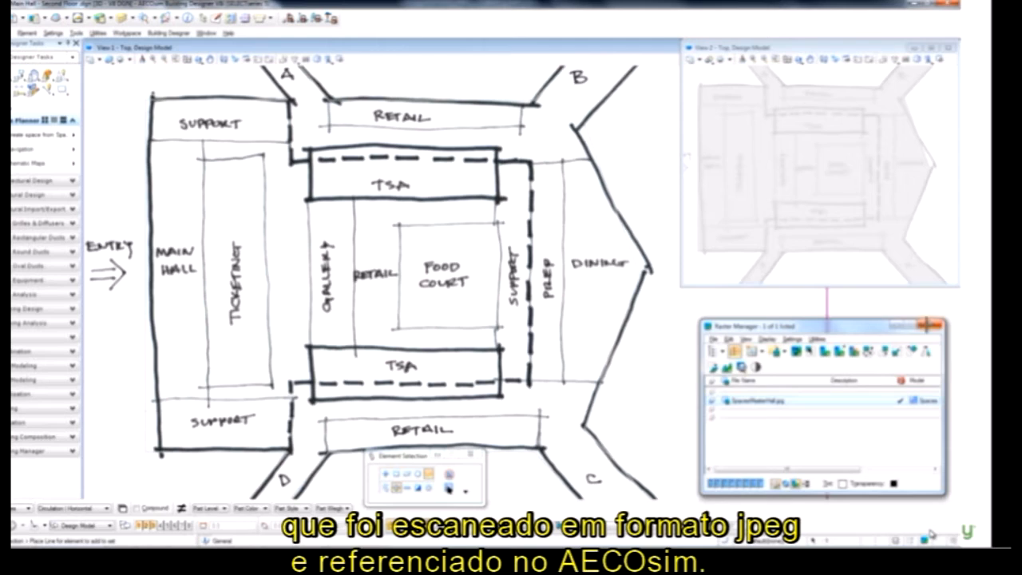
{"action": "left_click", "coordinate": [930, 325]}
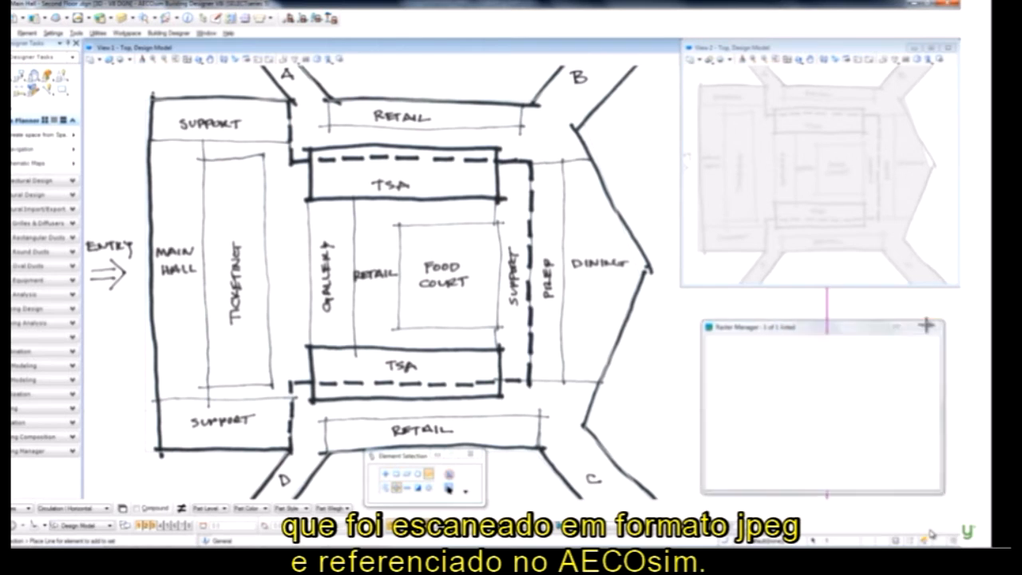
Step: Create the Main Hall Lobby space from the space program and place it over the MAIN HALL area of the sketch
{"action": "left_click", "coordinate": [62, 139]}
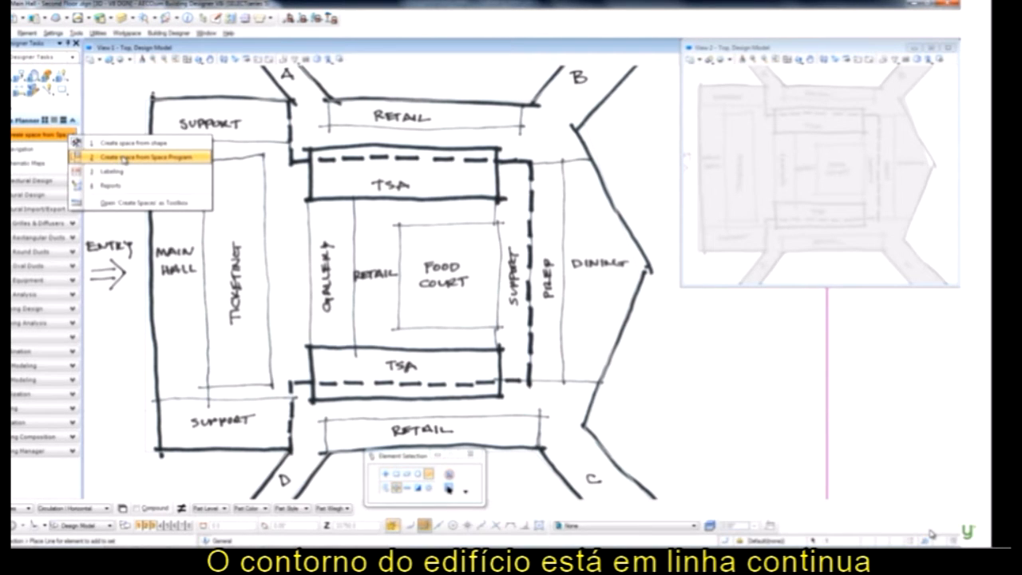
{"action": "left_click", "coordinate": [123, 159]}
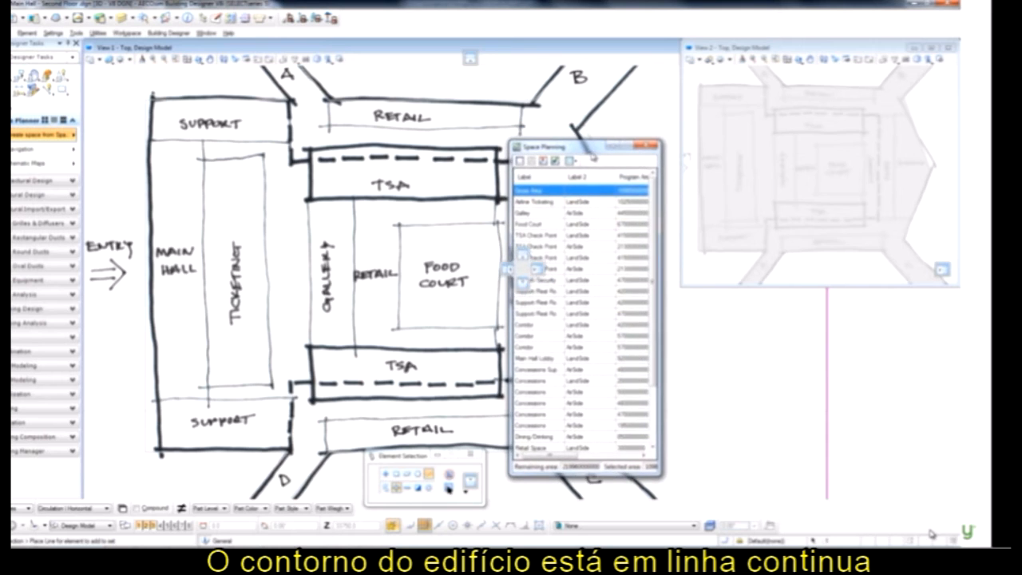
{"action": "left_click", "coordinate": [591, 359]}
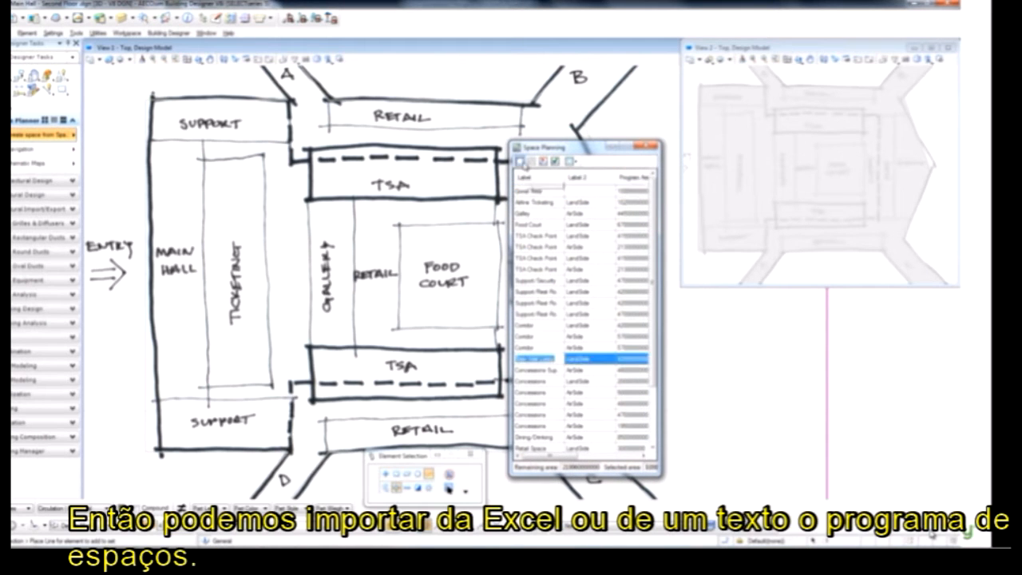
{"action": "left_click", "coordinate": [520, 161]}
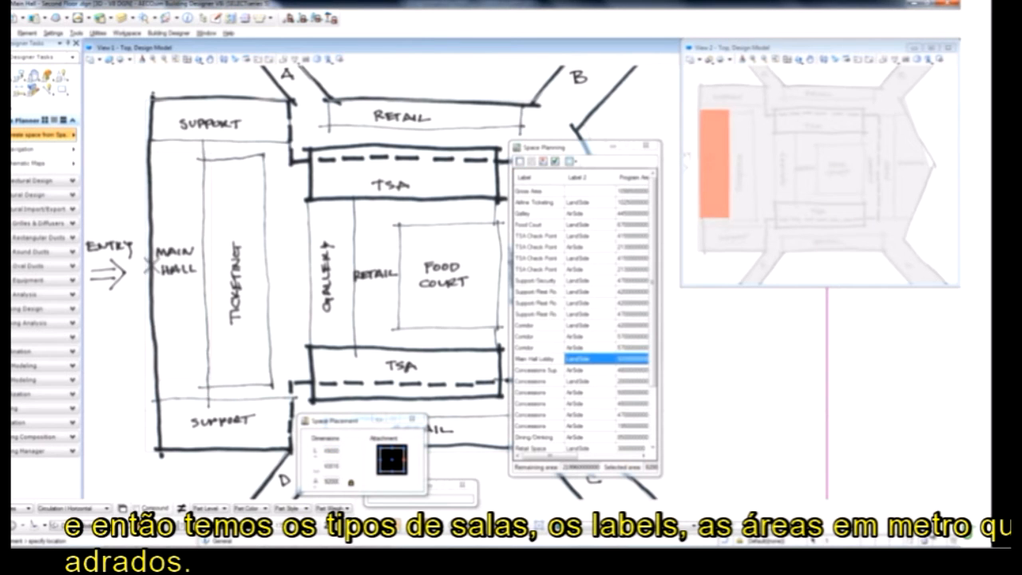
{"action": "left_click", "coordinate": [214, 274]}
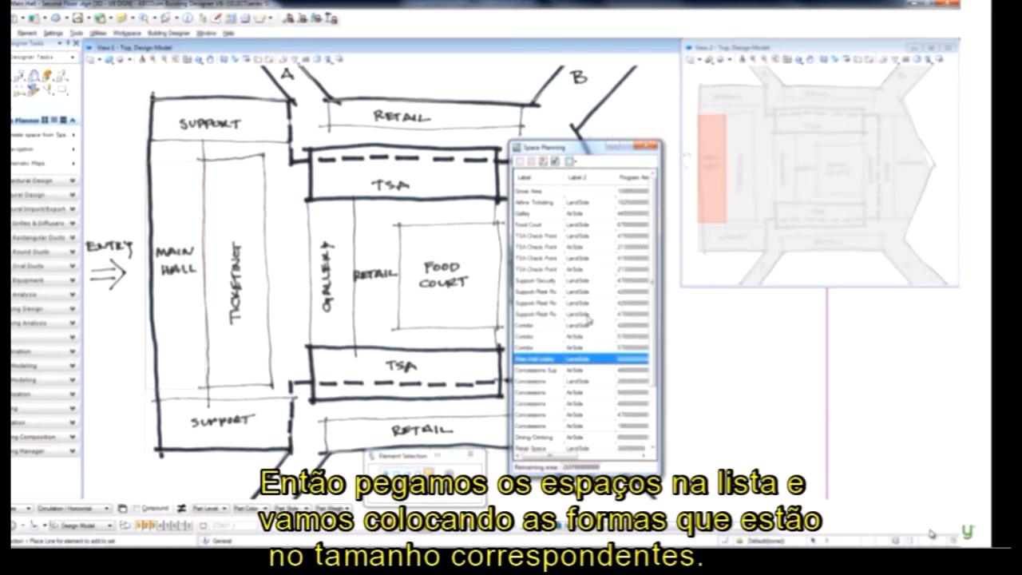
Step: Place the Airline Ticketing and Food Court spaces from the space program over their matching areas of the sketch
{"action": "left_click", "coordinate": [534, 204]}
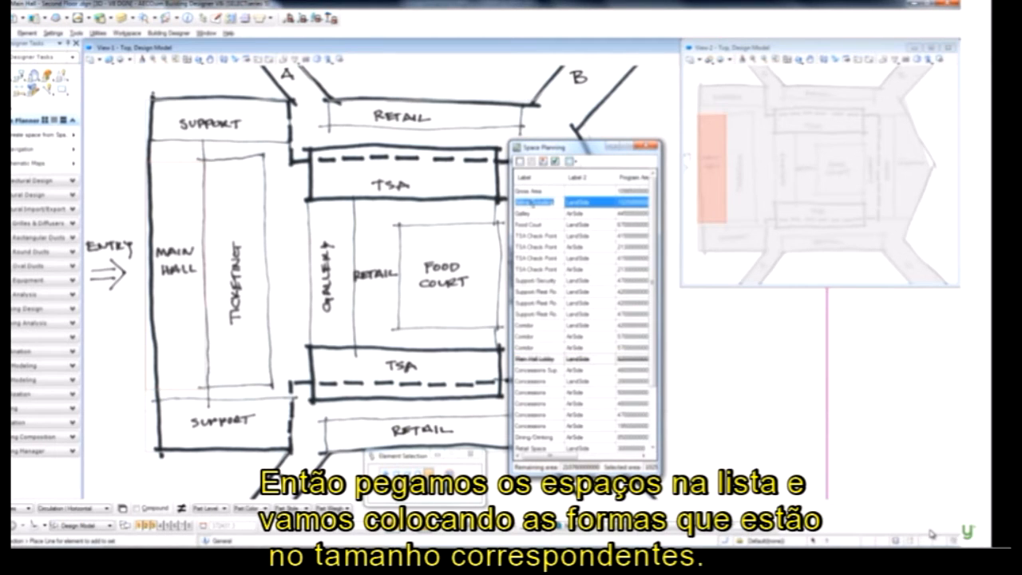
{"action": "left_click", "coordinate": [519, 161]}
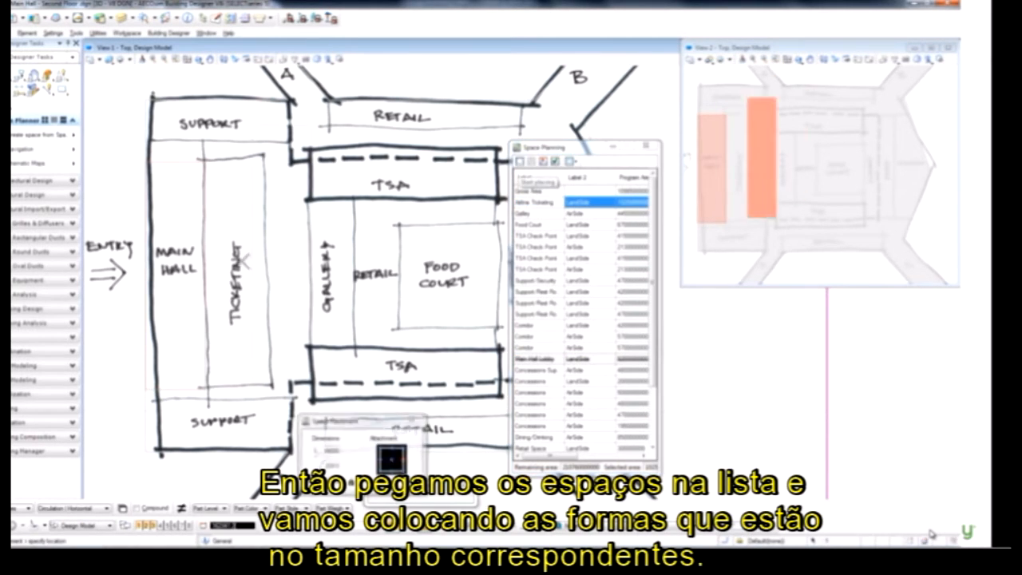
{"action": "left_click", "coordinate": [205, 271]}
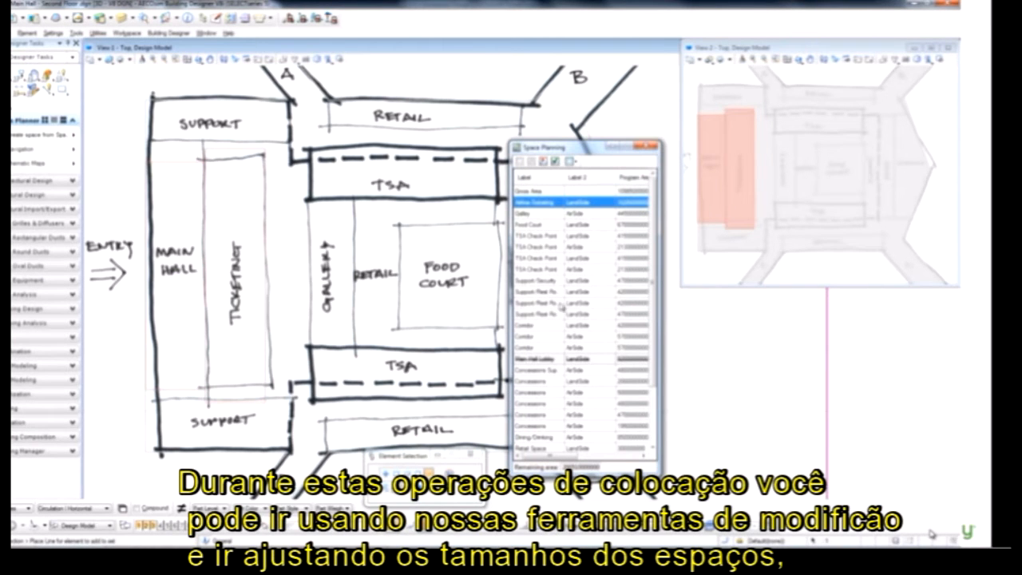
{"action": "double_click", "coordinate": [539, 224]}
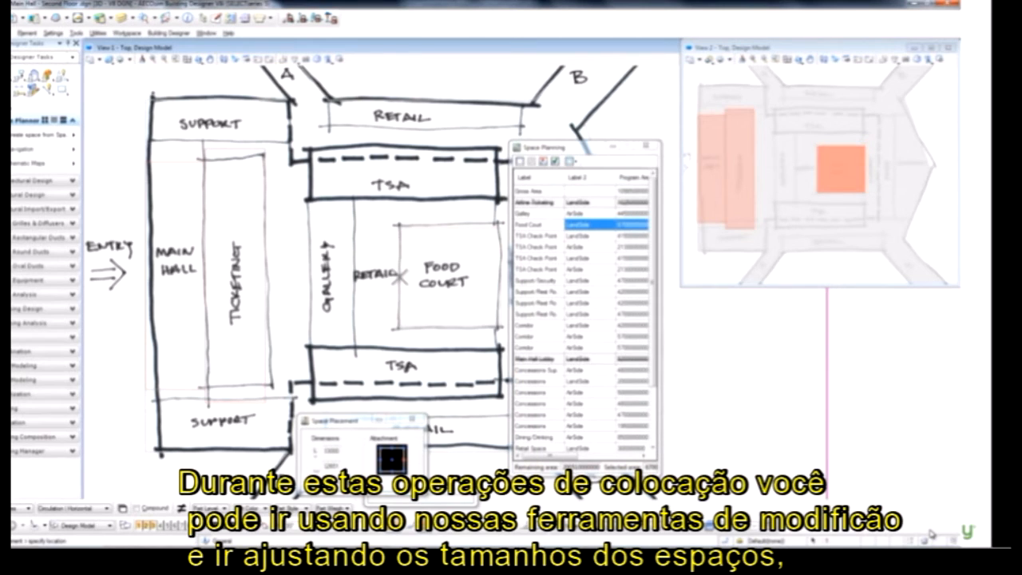
{"action": "left_click", "coordinate": [363, 266]}
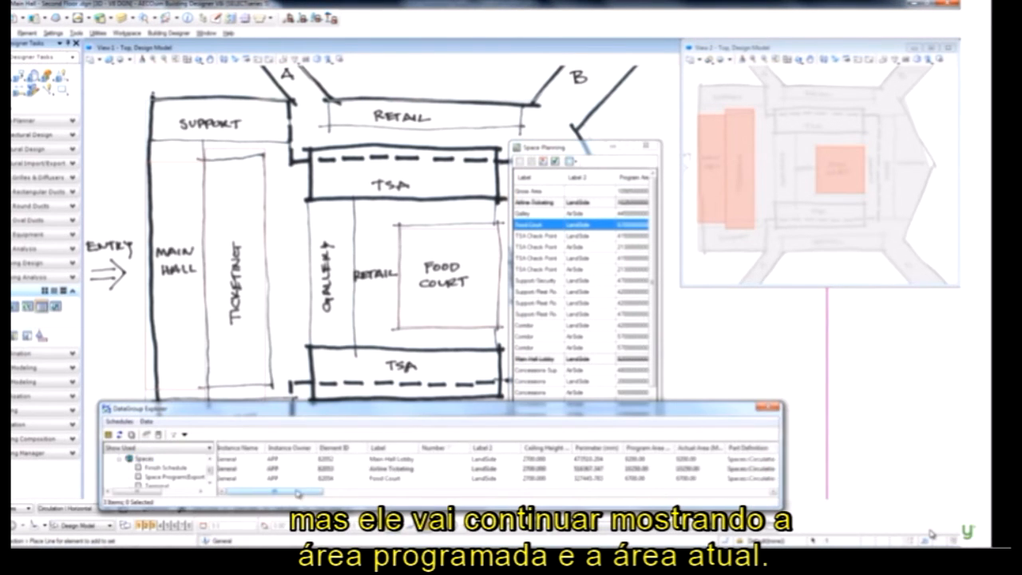
Step: Examine the placed spaces' program area, actual area, energy analysis and classification data in the DataGroup Explorer
{"action": "left_click_drag", "start_coordinate": [297, 494], "coordinate": [630, 498]}
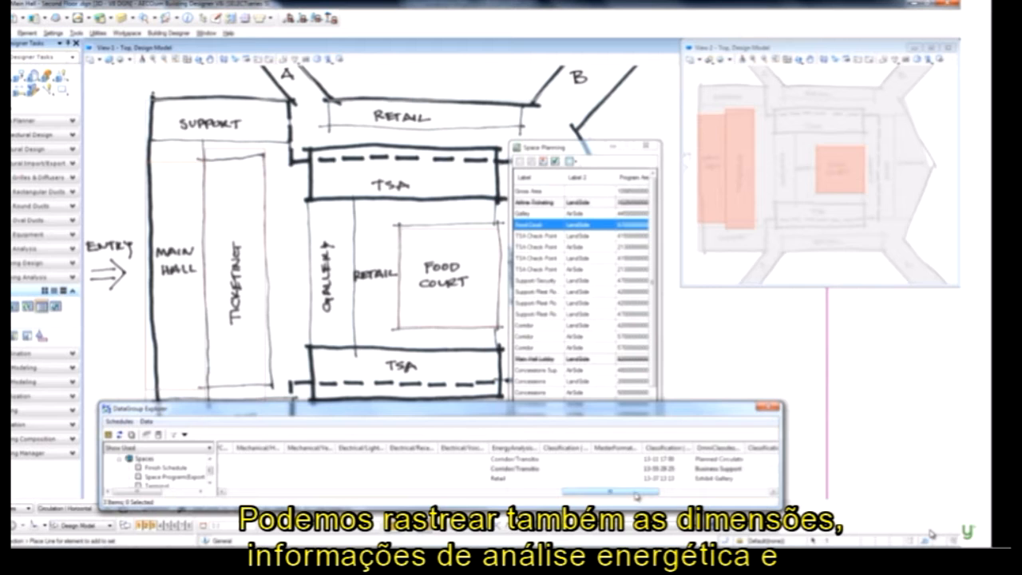
{"action": "left_click_drag", "start_coordinate": [639, 498], "coordinate": [654, 496]}
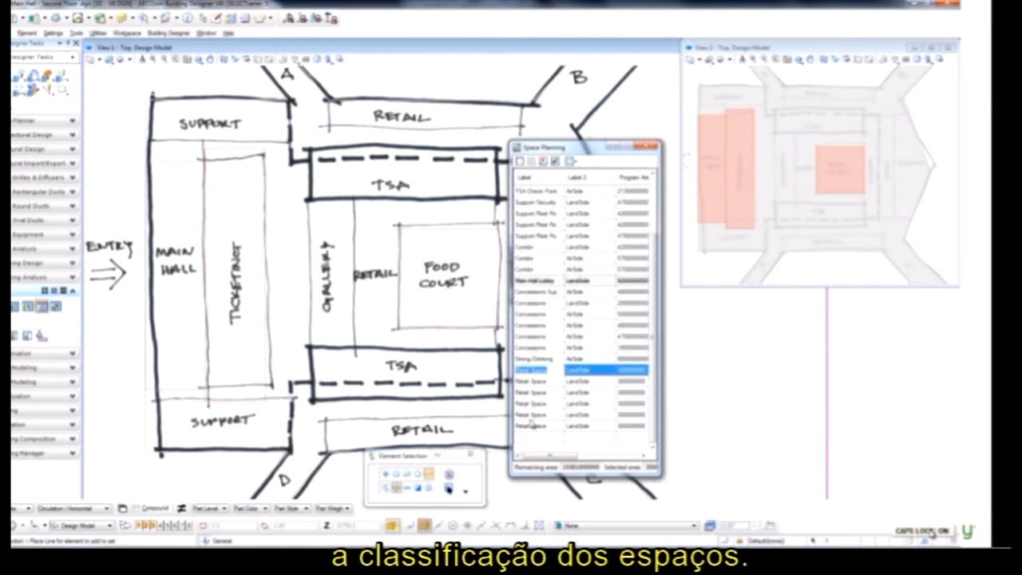
Step: Place the six LandSide Retail Space entries together, two per row, in the RETAIL area beside the Food Court
{"action": "left_click", "coordinate": [529, 425], "text": "shift"}
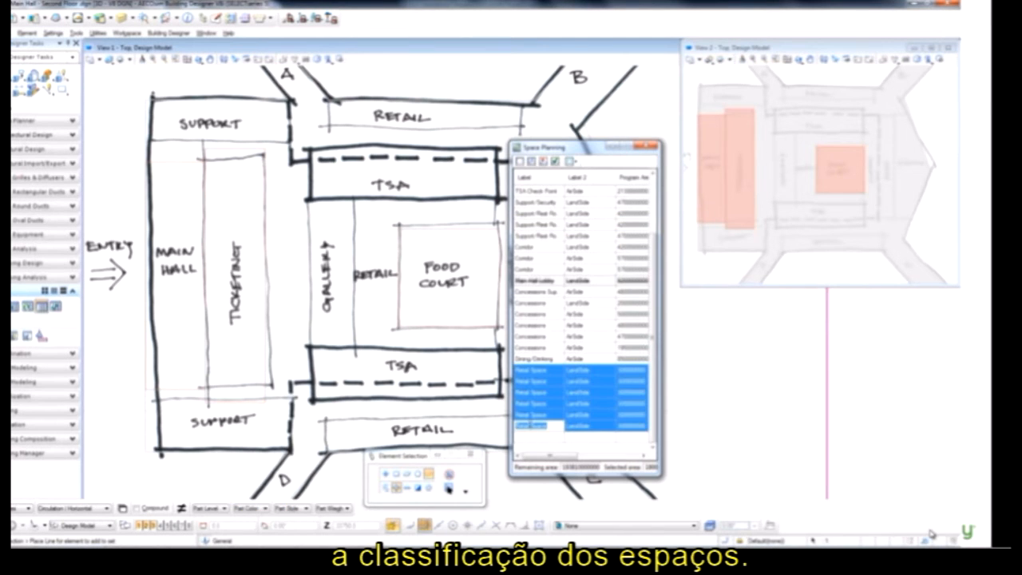
{"action": "left_click", "coordinate": [532, 162]}
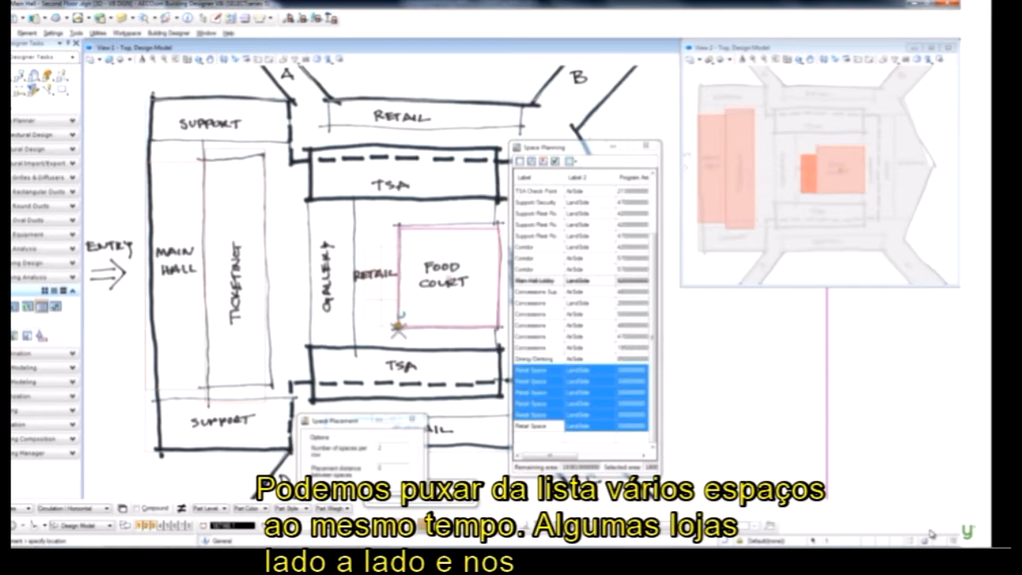
{"action": "left_click", "coordinate": [391, 324]}
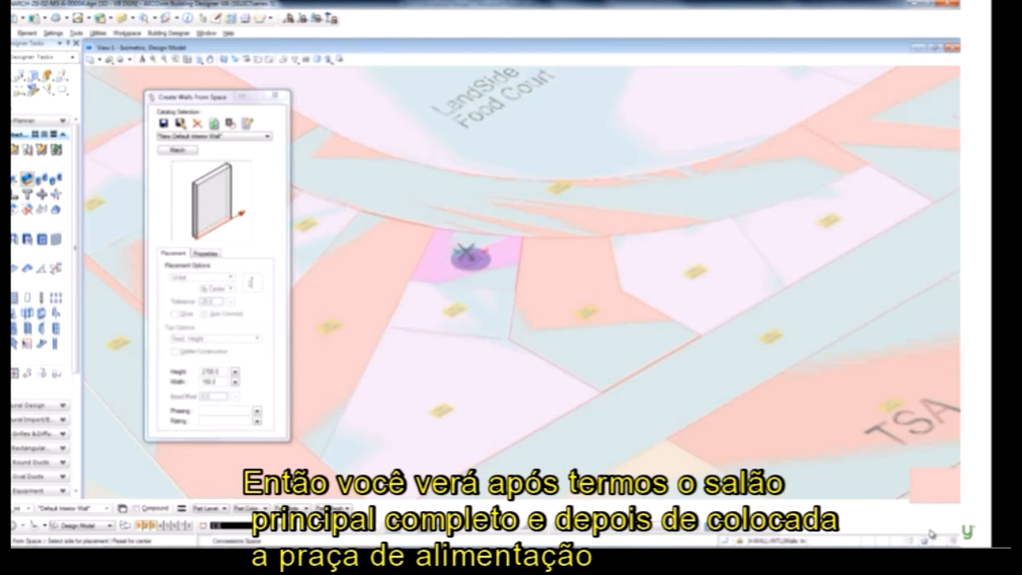
Step: Create default interior walls with a height of 2700 from the small concessions space beside the Food Court
{"action": "left_click", "coordinate": [462, 252]}
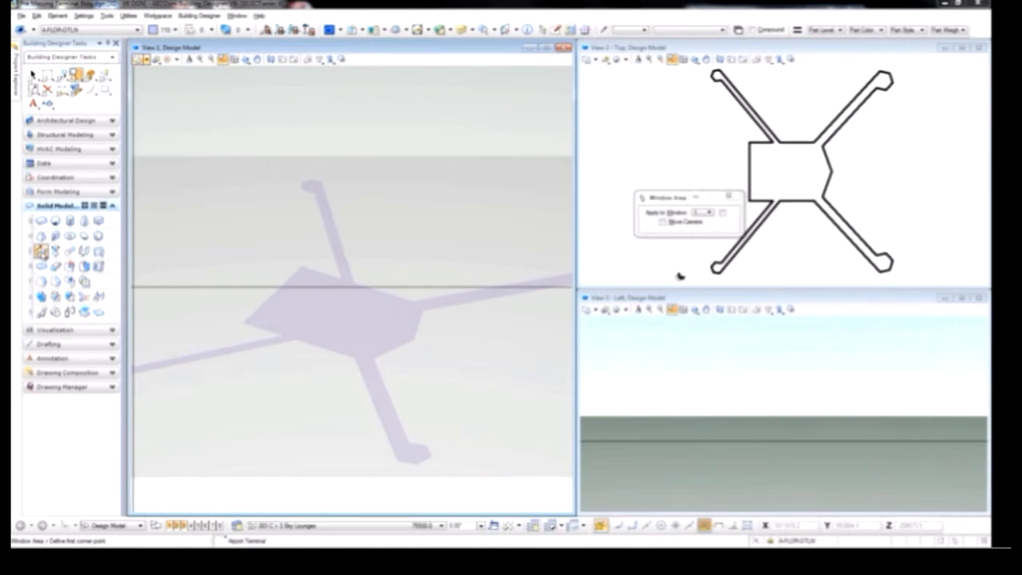
Step: Extrude the terminal outline into a floor solid, keeping the original, and stack two copies of the solid above it
{"action": "left_click", "coordinate": [41, 250]}
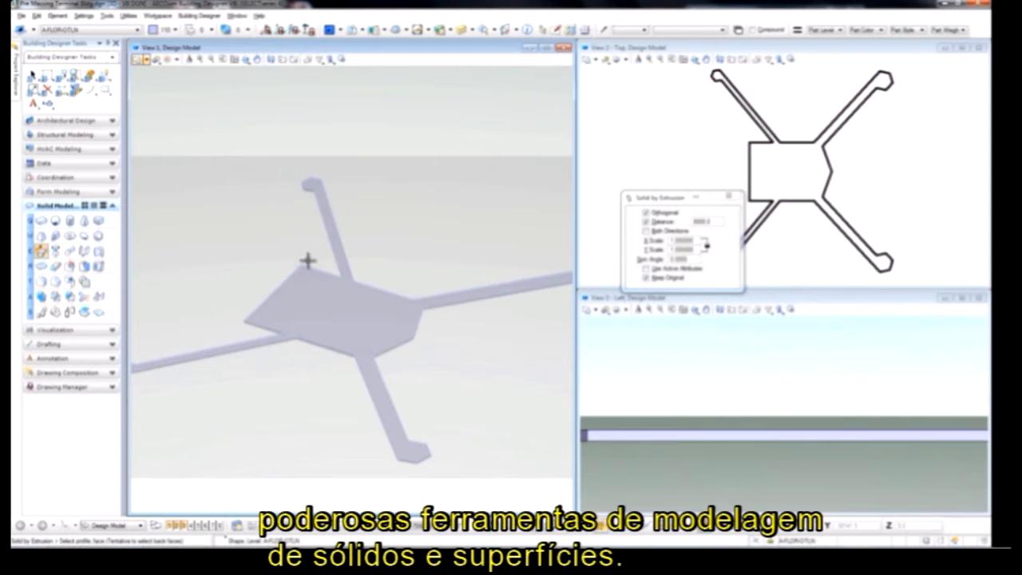
{"action": "left_click", "coordinate": [229, 61]}
{"action": "left_click", "coordinate": [222, 59]}
{"action": "left_click", "coordinate": [252, 288]}
{"action": "left_click", "coordinate": [187, 353]}
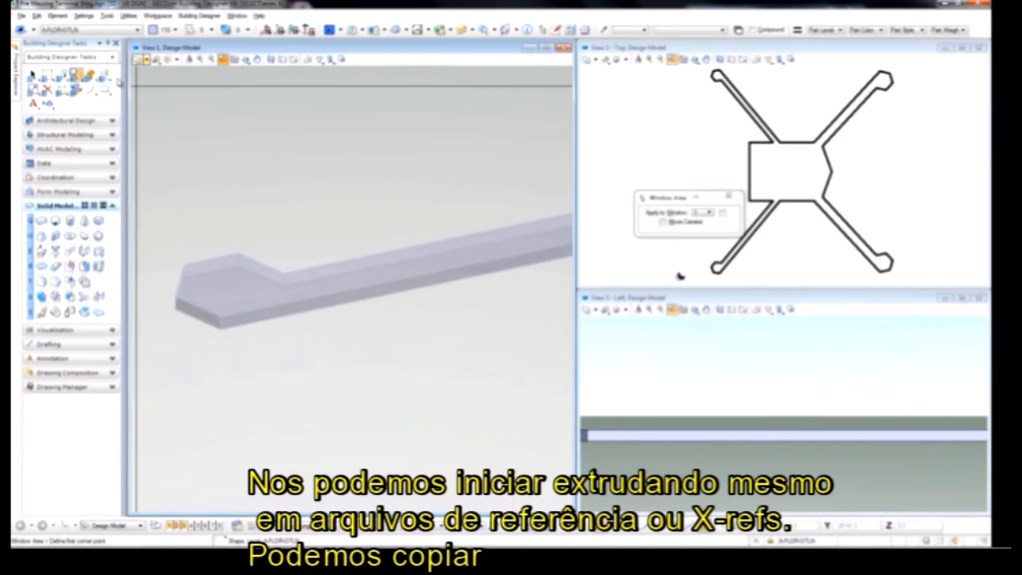
{"action": "right_click", "coordinate": [221, 326]}
{"action": "left_click", "coordinate": [224, 316]}
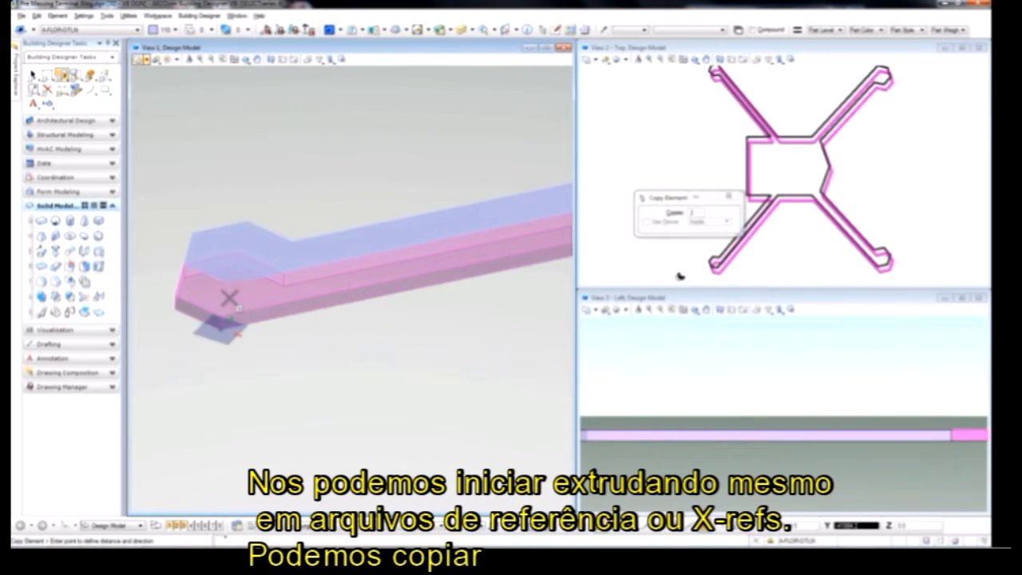
{"action": "left_click", "coordinate": [264, 139]}
{"action": "right_click", "coordinate": [294, 125]}
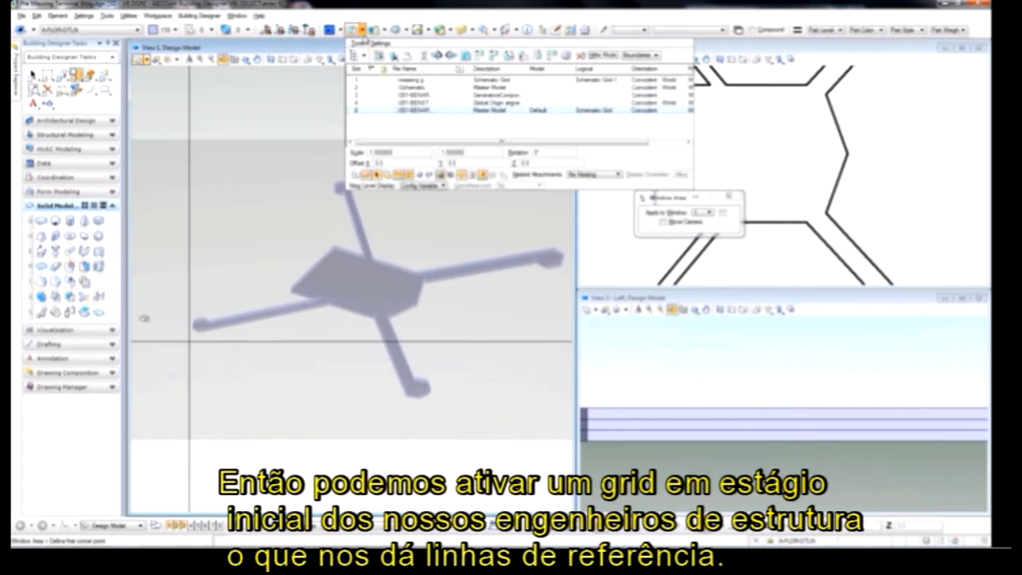
Step: Turn on the display of the Schematic Grid reference and move the Window Area dialog off the top view
{"action": "left_click", "coordinate": [459, 110]}
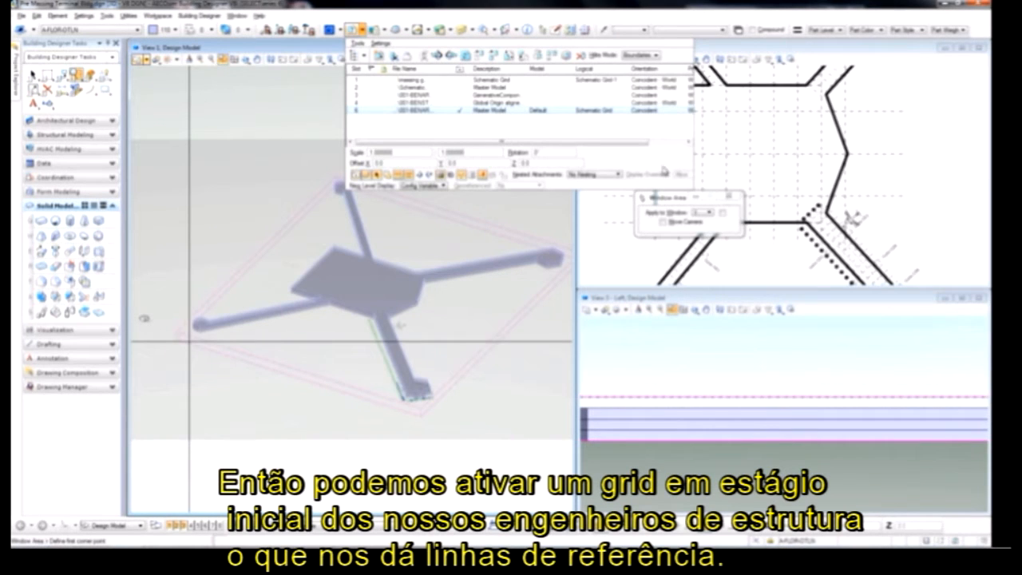
{"action": "left_click", "coordinate": [677, 202]}
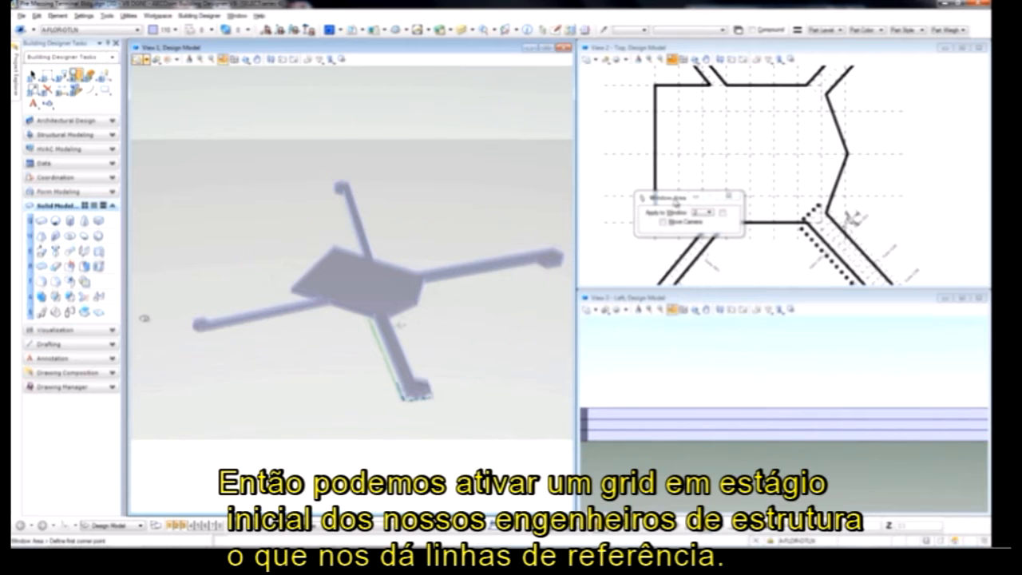
{"action": "left_click_drag", "start_coordinate": [677, 202], "coordinate": [518, 253]}
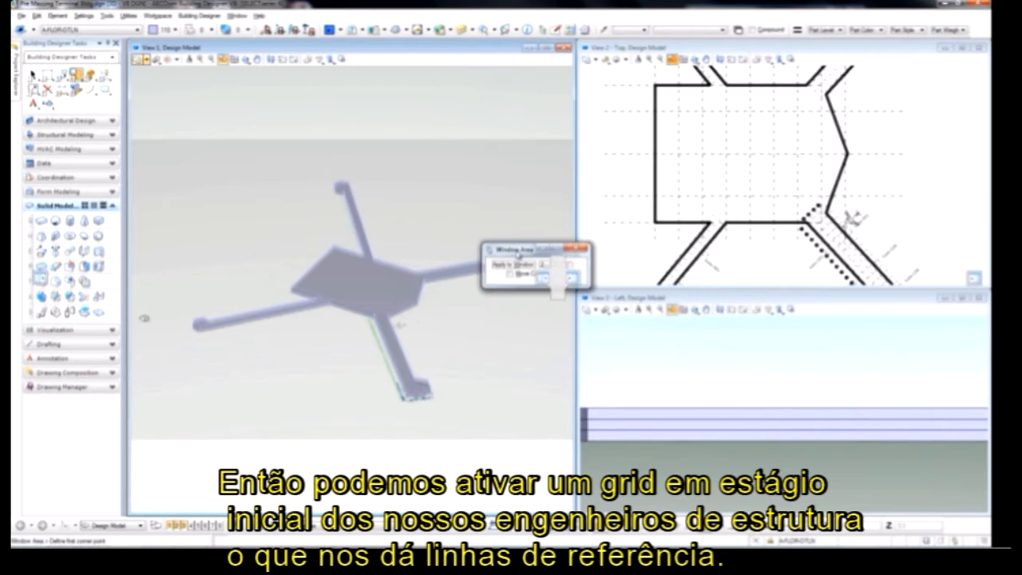
Step: Place a fixed-height free form for the raised main hall, following the grid lines and the terminal's pointed edge
{"action": "left_click", "coordinate": [93, 194]}
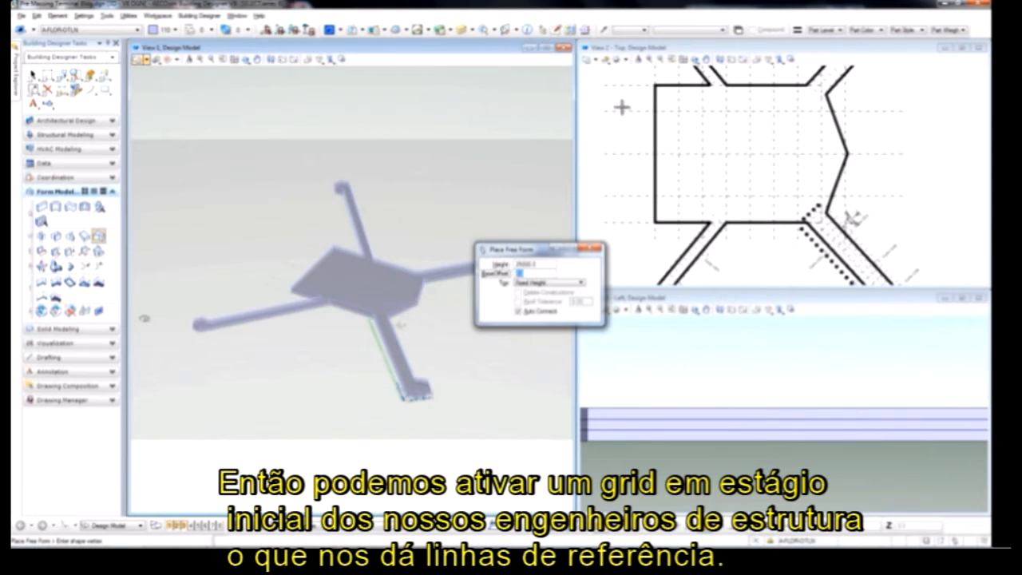
{"action": "left_click", "coordinate": [654, 110]}
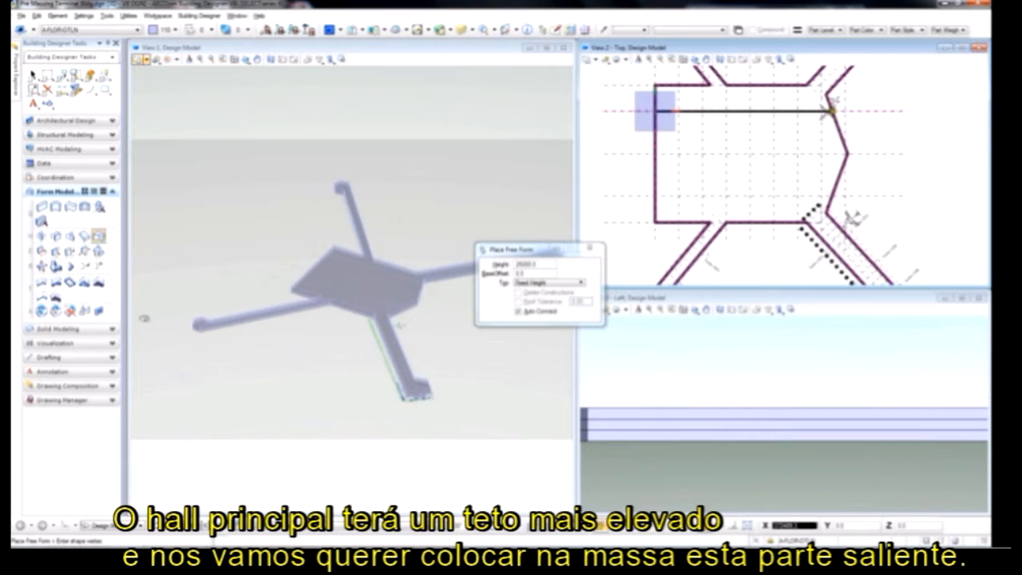
{"action": "left_click", "coordinate": [831, 110]}
{"action": "left_click", "coordinate": [846, 151]}
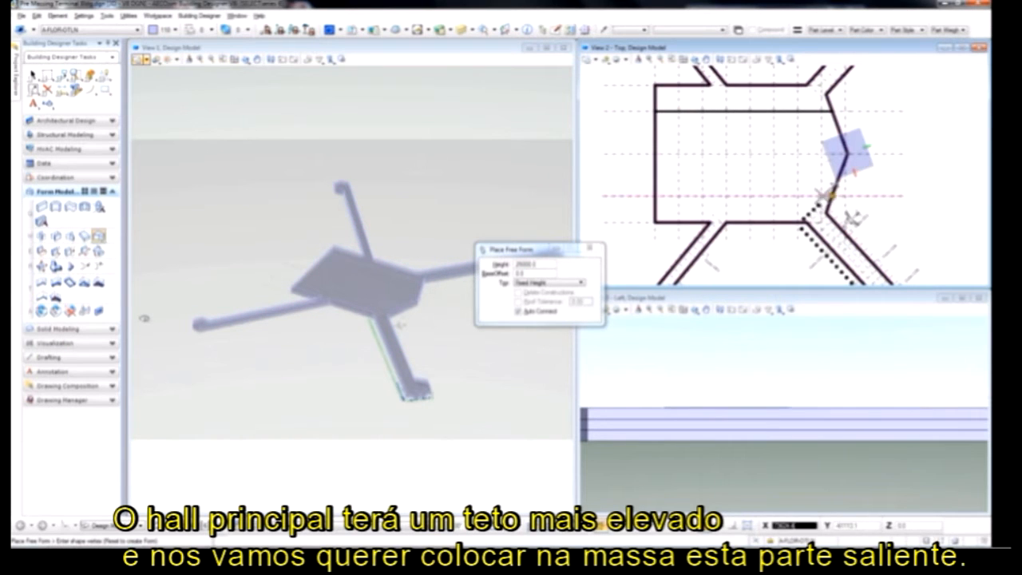
{"action": "left_click", "coordinate": [829, 196]}
{"action": "left_click", "coordinate": [655, 195]}
{"action": "right_click", "coordinate": [715, 163]}
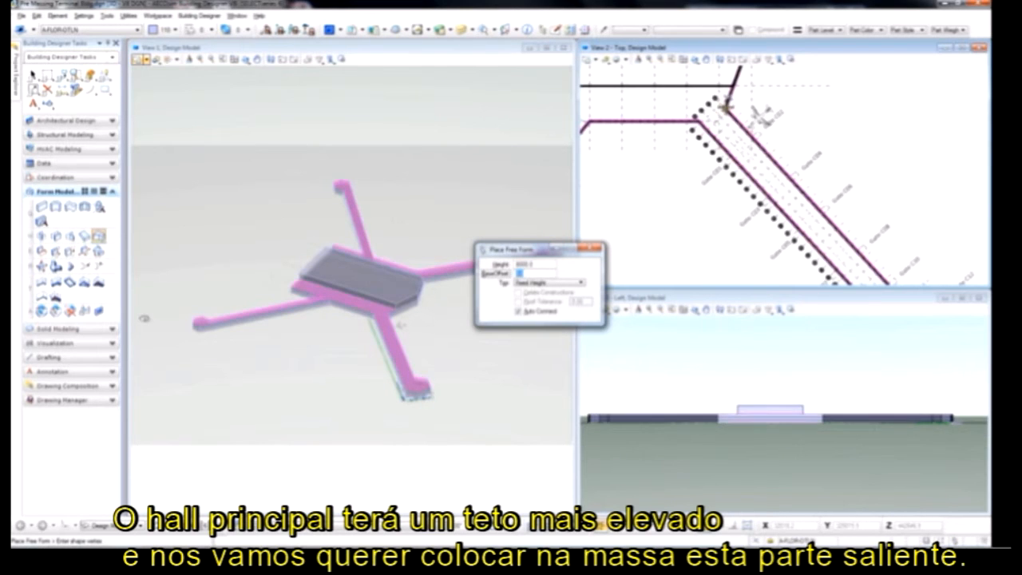
Step: Outline a fixed-height free form for the sky lounge, from the main hall corner along the first part of the gate C concourse
{"action": "left_click", "coordinate": [725, 107]}
{"action": "left_click", "coordinate": [734, 86]}
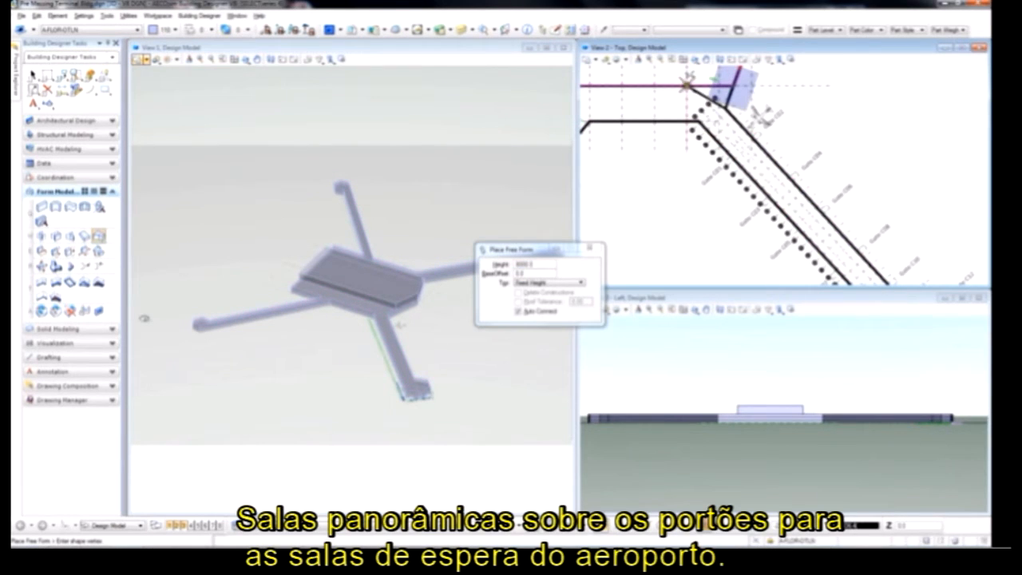
{"action": "left_click", "coordinate": [687, 86]}
{"action": "left_click", "coordinate": [687, 121]}
{"action": "left_click", "coordinate": [700, 119]}
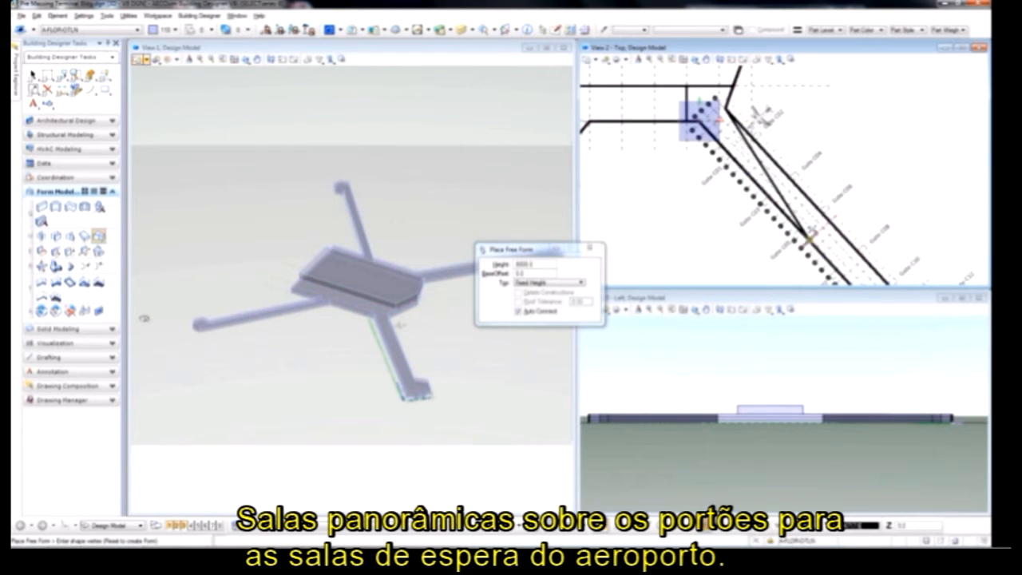
{"action": "left_click", "coordinate": [830, 221]}
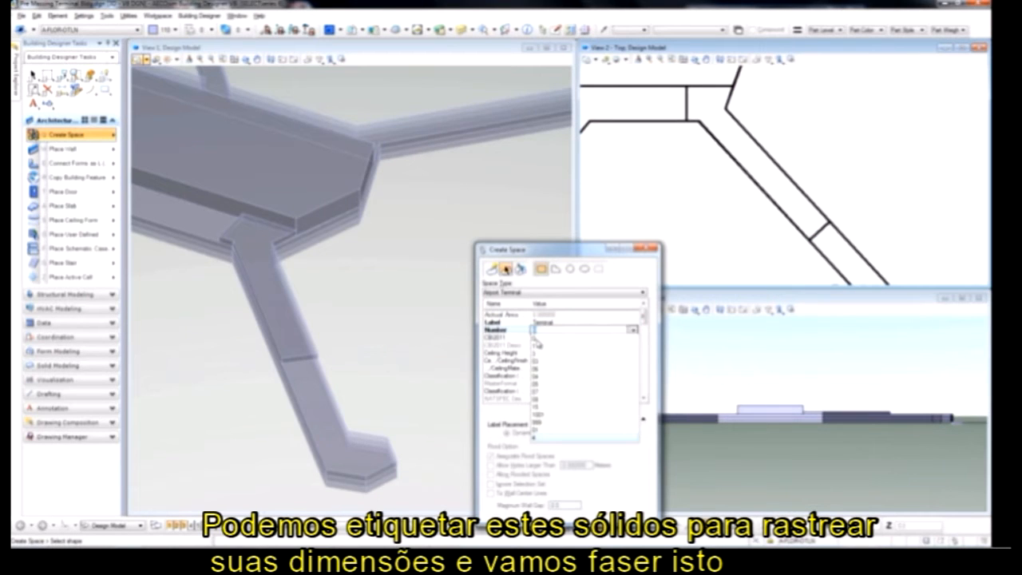
Step: Create Airport Terminal spaces labelled Terminal from the stacked terminal floor solids, numbering the floors upward from 0
{"action": "left_click", "coordinate": [536, 342]}
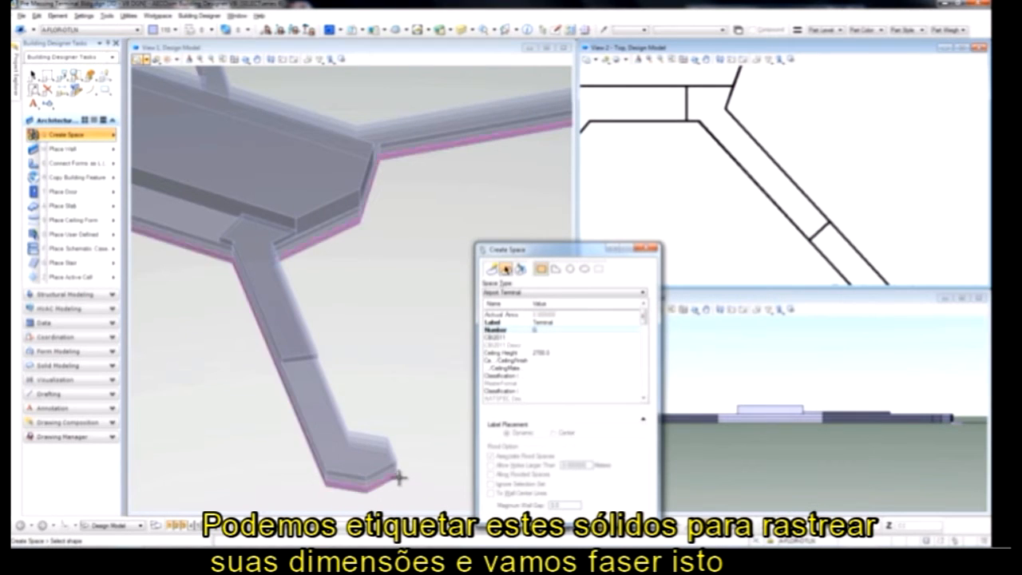
{"action": "left_click", "coordinate": [399, 477]}
{"action": "left_click", "coordinate": [537, 331]}
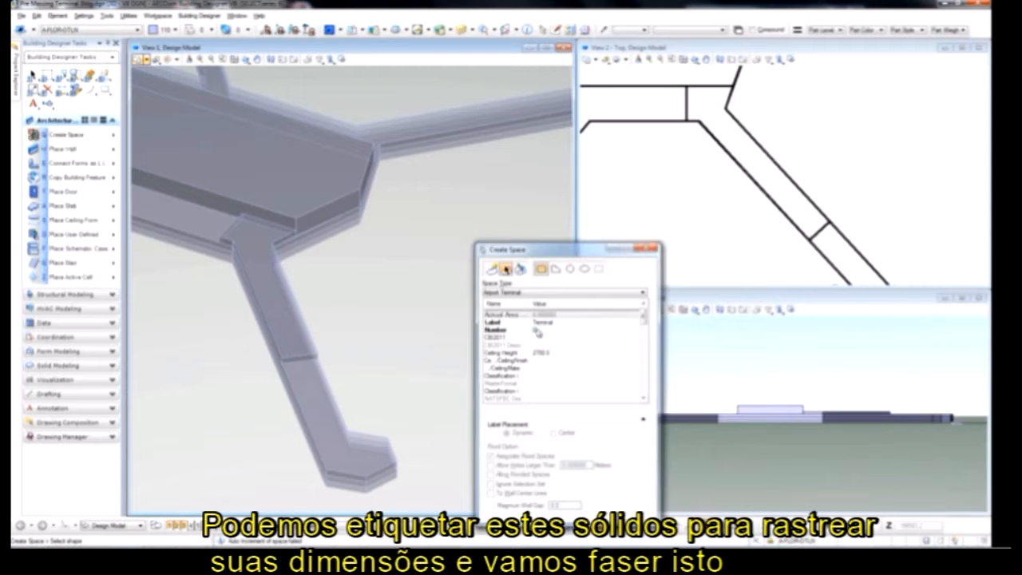
{"action": "left_click", "coordinate": [537, 332]}
{"action": "left_click", "coordinate": [536, 347]}
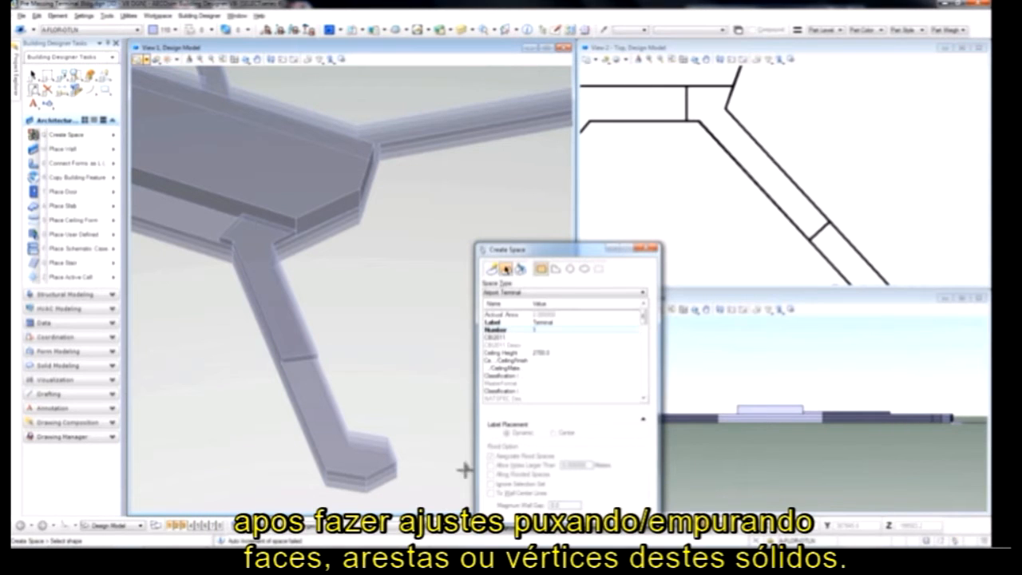
{"action": "left_click", "coordinate": [399, 468]}
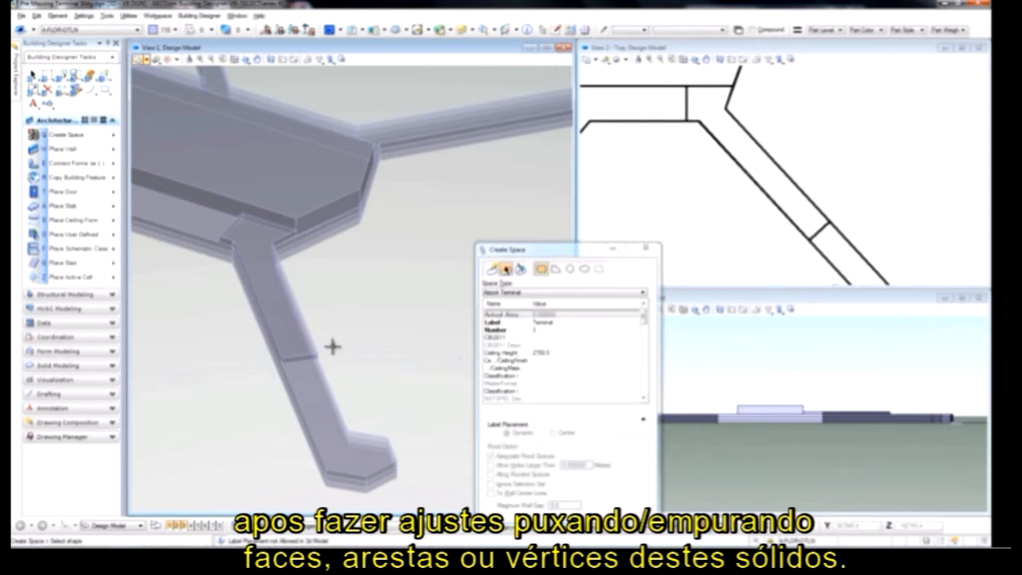
Step: Create a Sky Lounges space from the lounge solid and a Terminal Main Hall space from the raised hall solid, setting the space number between them
{"action": "left_click", "coordinate": [548, 323]}
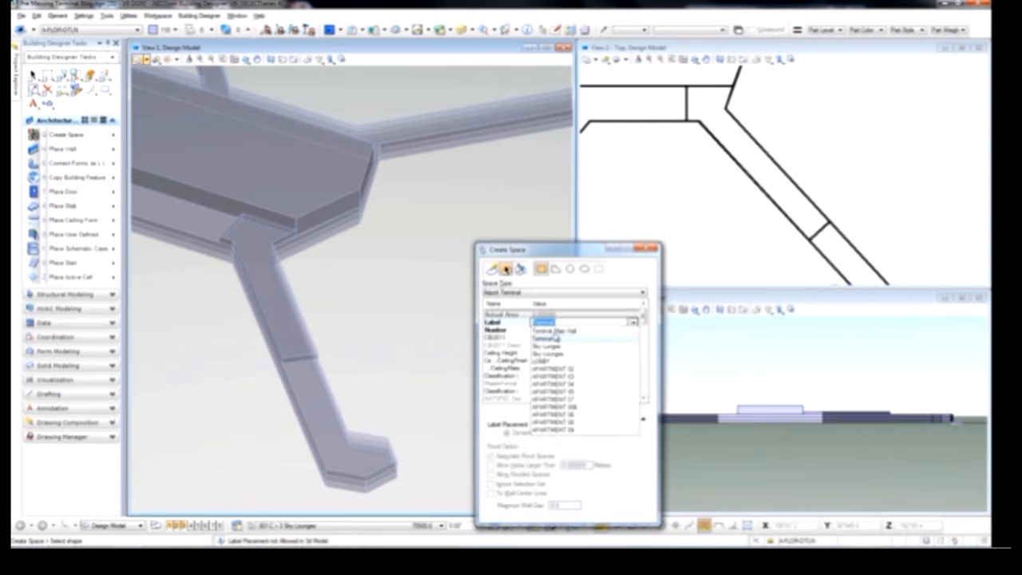
{"action": "left_click", "coordinate": [562, 354]}
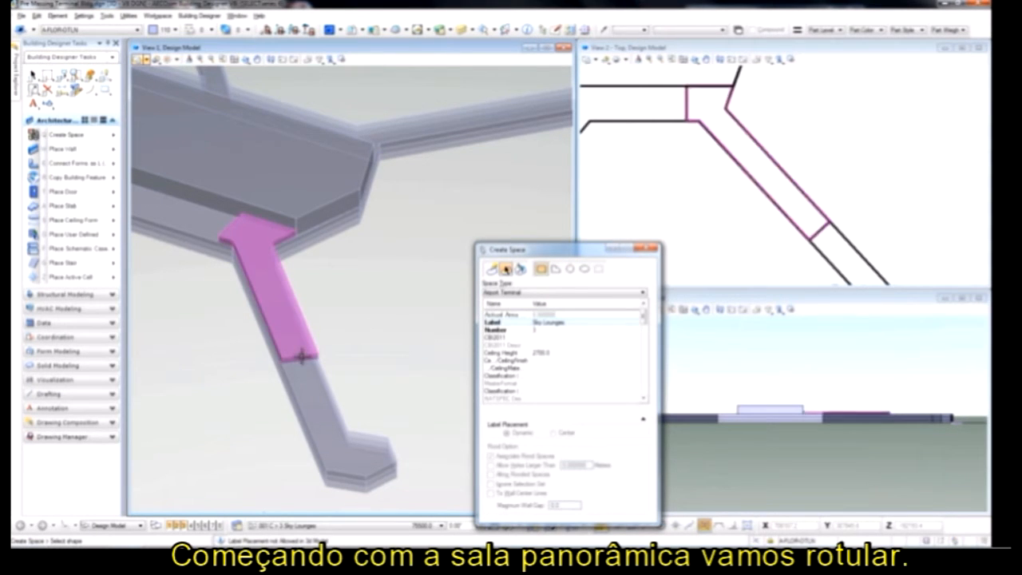
{"action": "left_click", "coordinate": [536, 330]}
{"action": "left_click", "coordinate": [540, 336]}
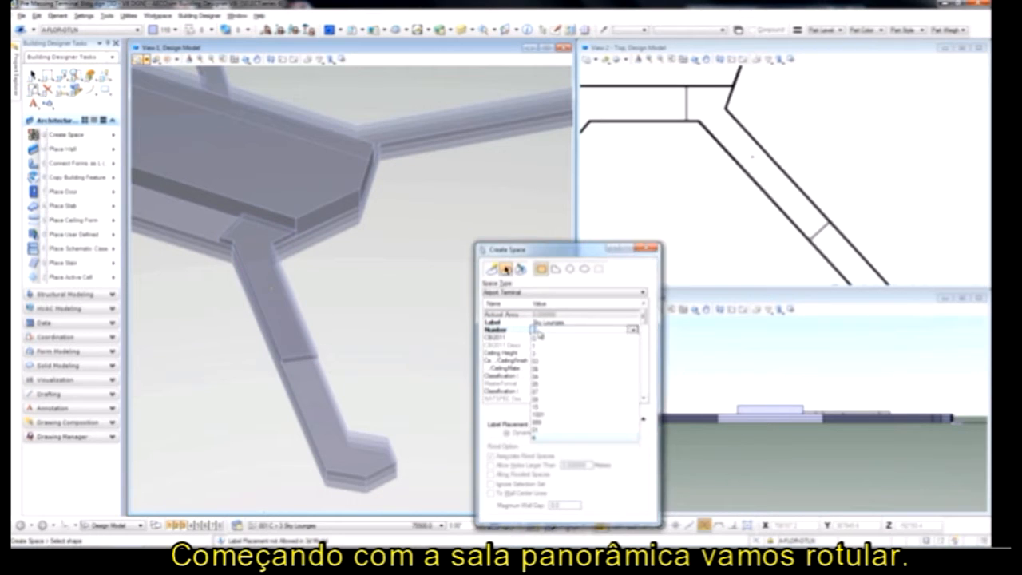
{"action": "left_click", "coordinate": [539, 357]}
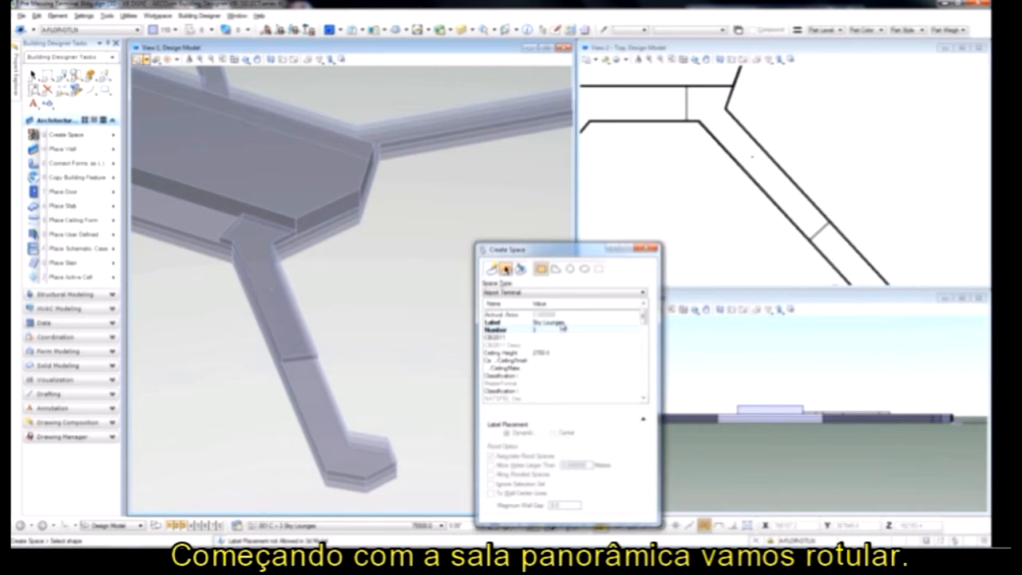
{"action": "left_click", "coordinate": [563, 323]}
{"action": "left_click", "coordinate": [563, 322]}
{"action": "left_click", "coordinate": [559, 330]}
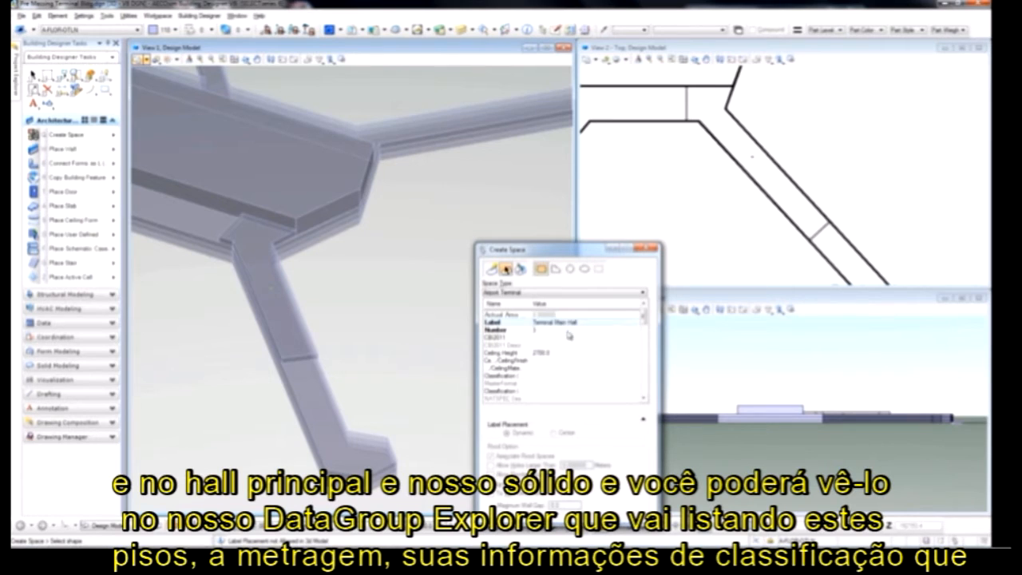
{"action": "left_click", "coordinate": [313, 209]}
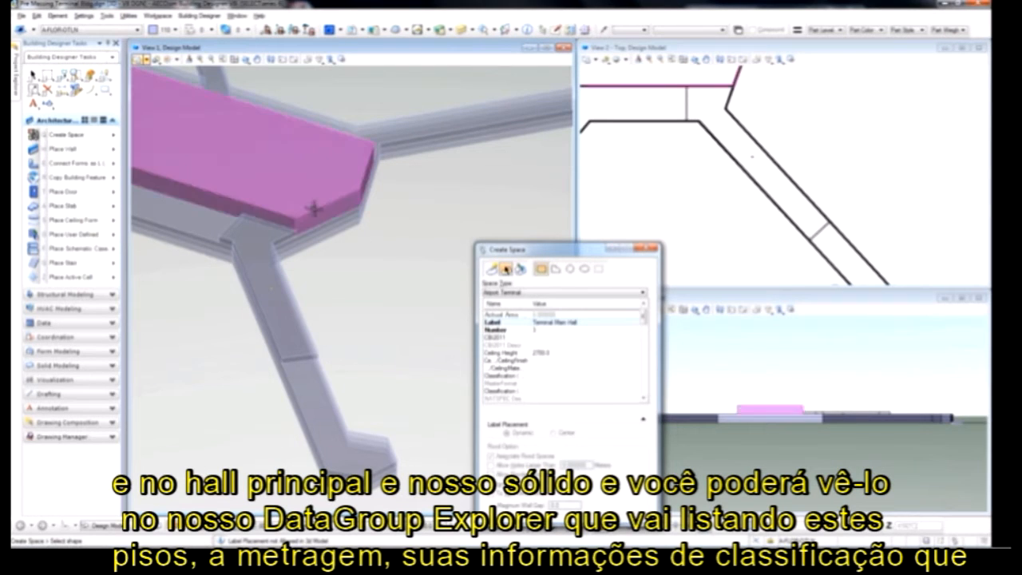
{"action": "left_click", "coordinate": [392, 263]}
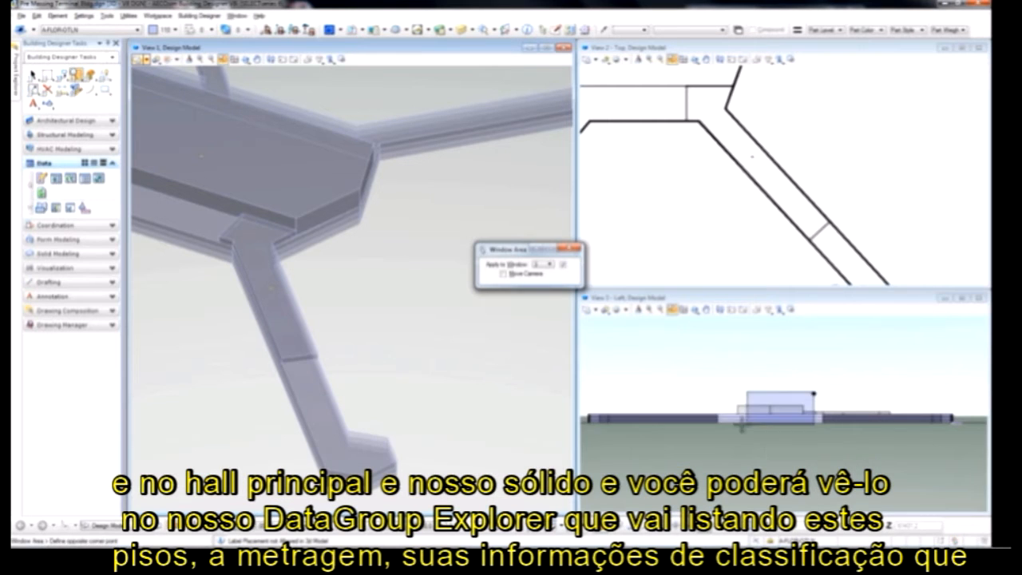
Step: Place a start-mid-end arc across the main hall's side profile and cut the hall solid through with it in both directions
{"action": "left_click", "coordinate": [710, 445]}
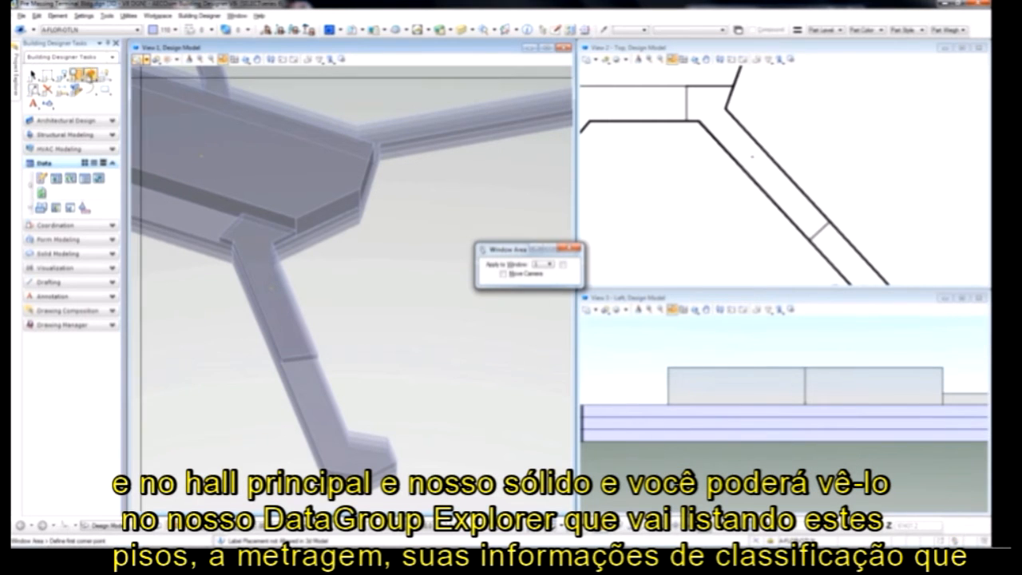
{"action": "left_click", "coordinate": [666, 405]}
{"action": "left_click", "coordinate": [805, 366]}
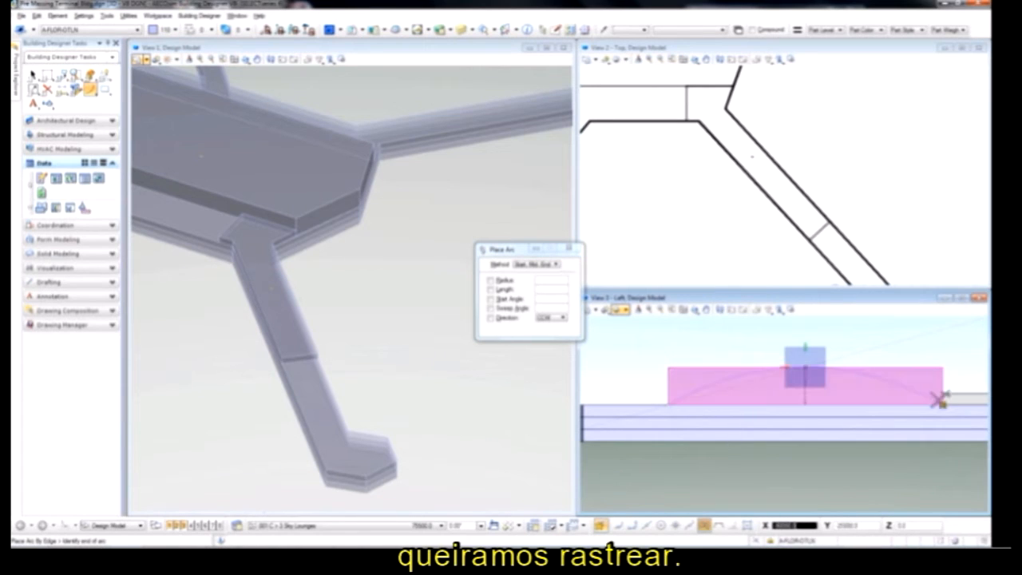
{"action": "left_click", "coordinate": [939, 400]}
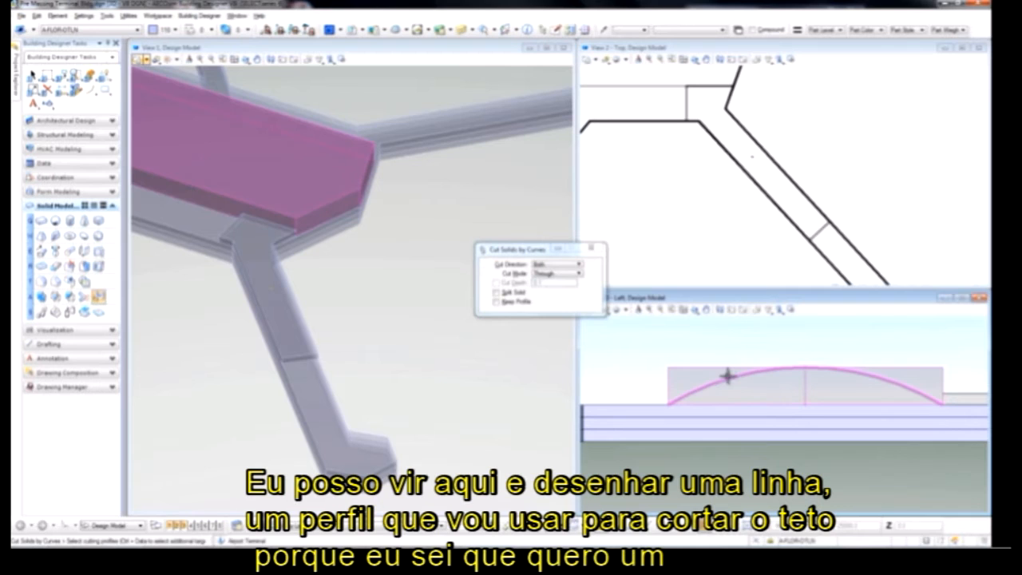
{"action": "left_click", "coordinate": [727, 376]}
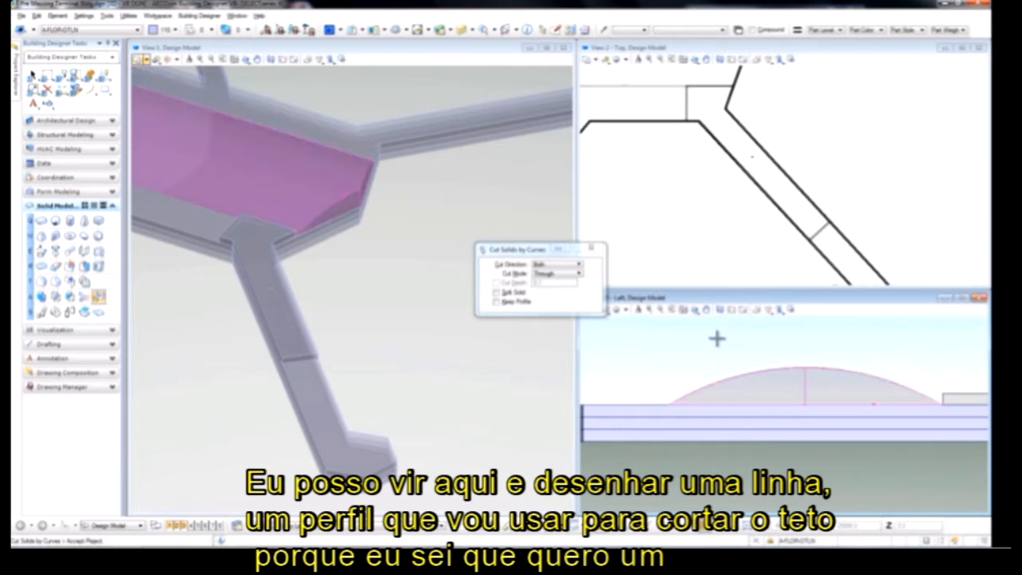
{"action": "left_click", "coordinate": [716, 338]}
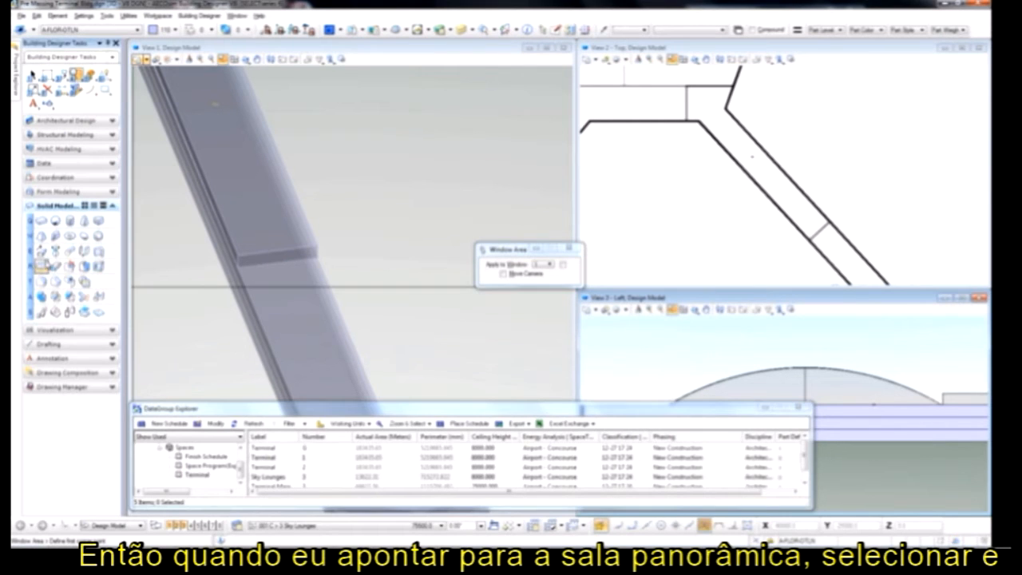
Step: Move the sky lounge solid's end face outward along the gate concourse and pull it back toward the main hall
{"action": "left_click", "coordinate": [56, 266]}
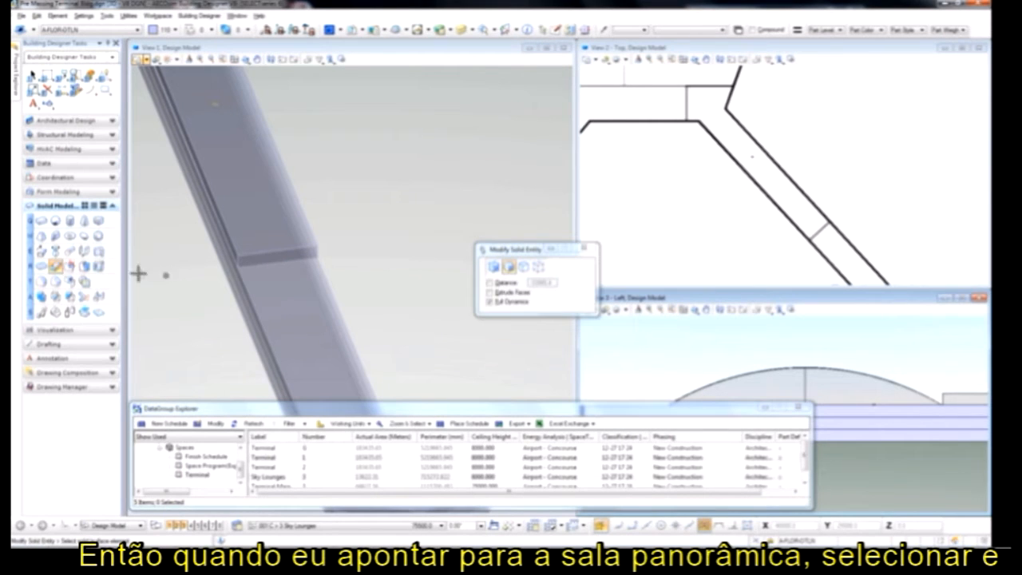
{"action": "left_click", "coordinate": [279, 258]}
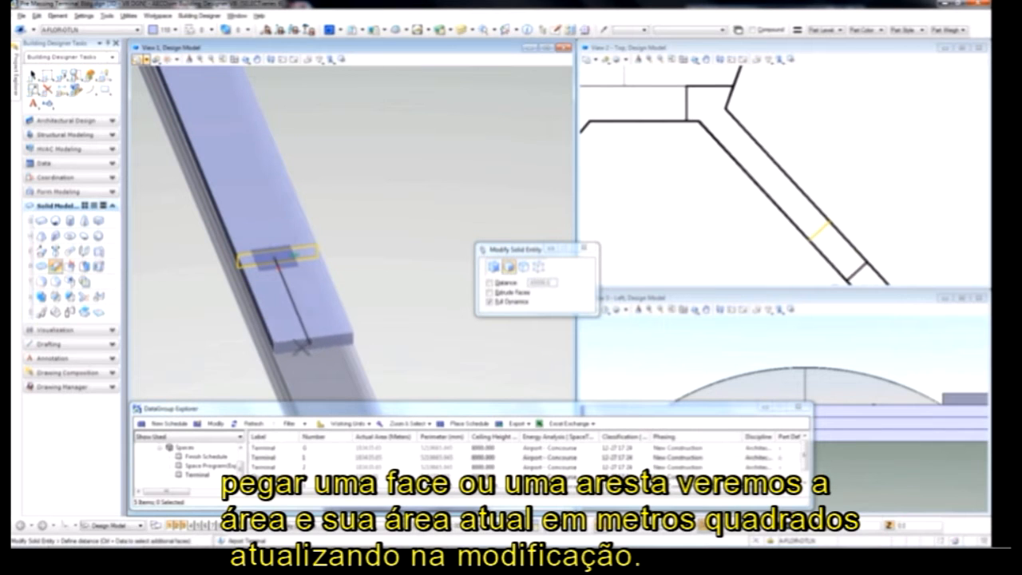
{"action": "left_click", "coordinate": [300, 347]}
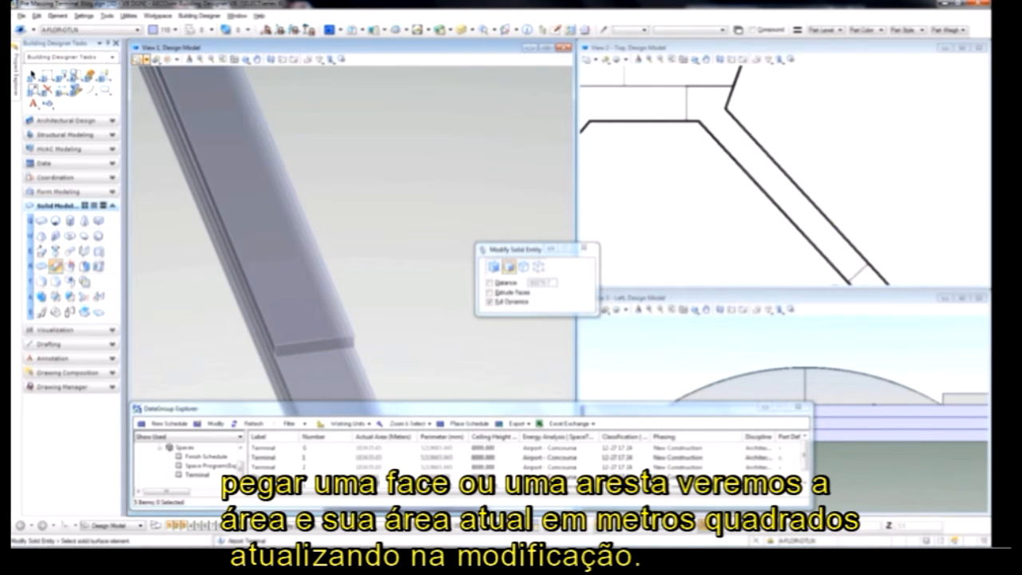
{"action": "left_click", "coordinate": [310, 342]}
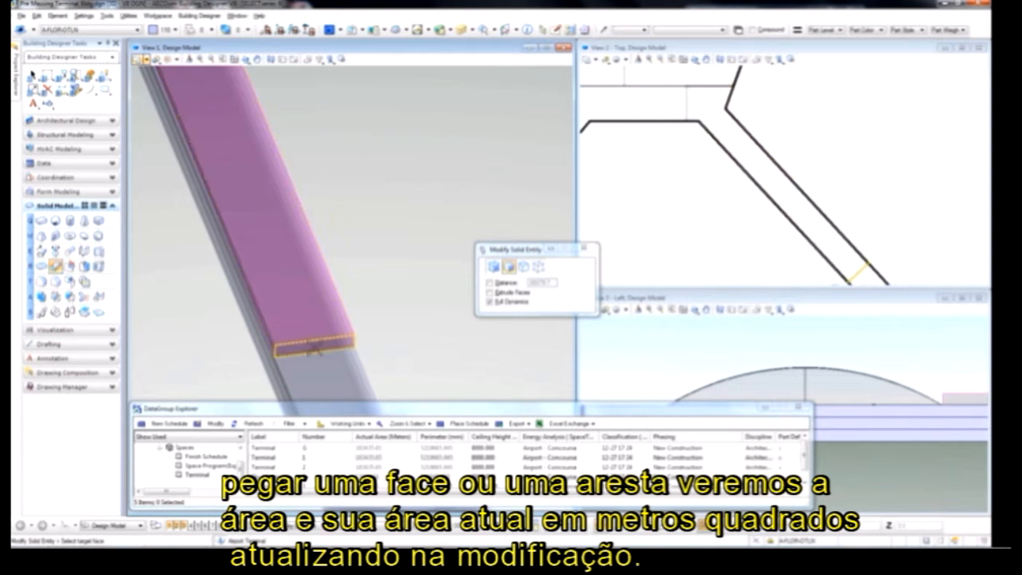
{"action": "left_click", "coordinate": [310, 345]}
{"action": "left_click", "coordinate": [260, 281]}
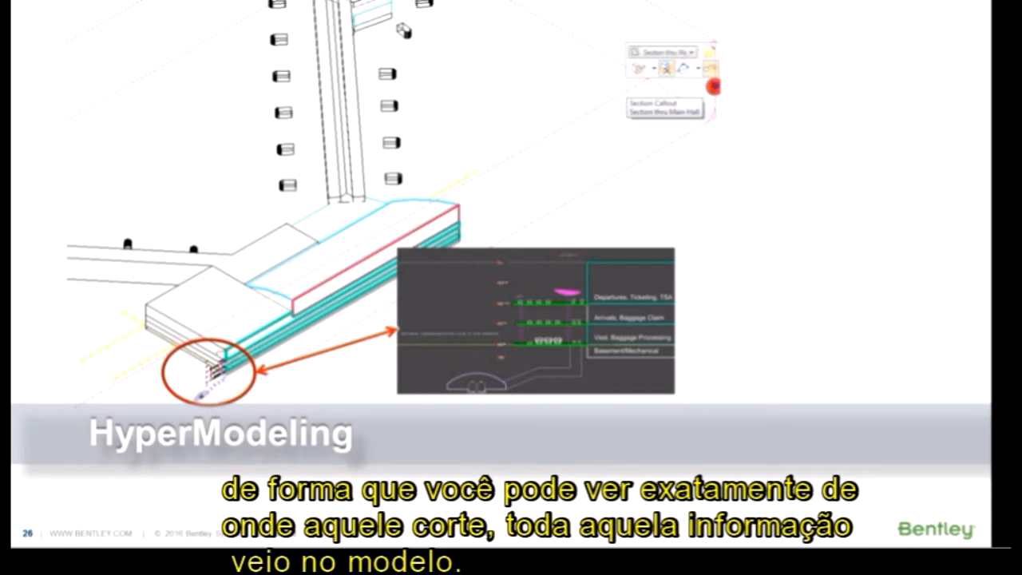
{"action": "key", "text": "Right"}
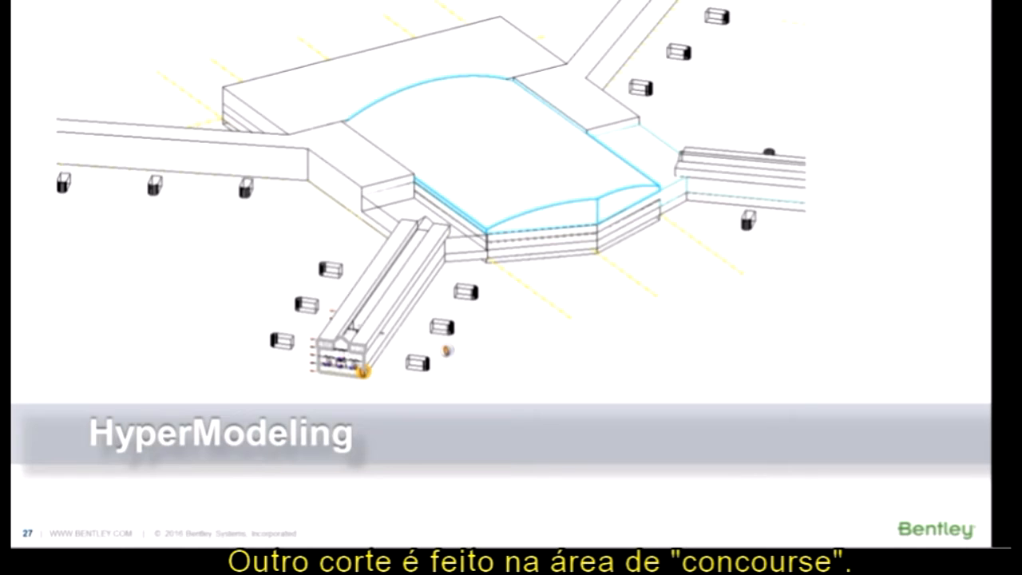
{"action": "key", "text": "Right"}
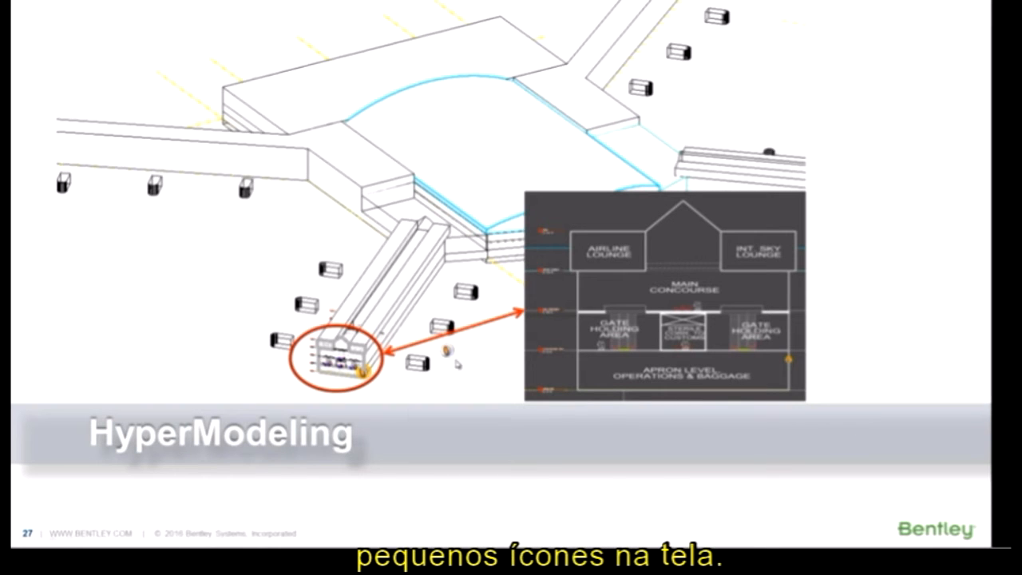
{"action": "left_click", "coordinate": [857, 472]}
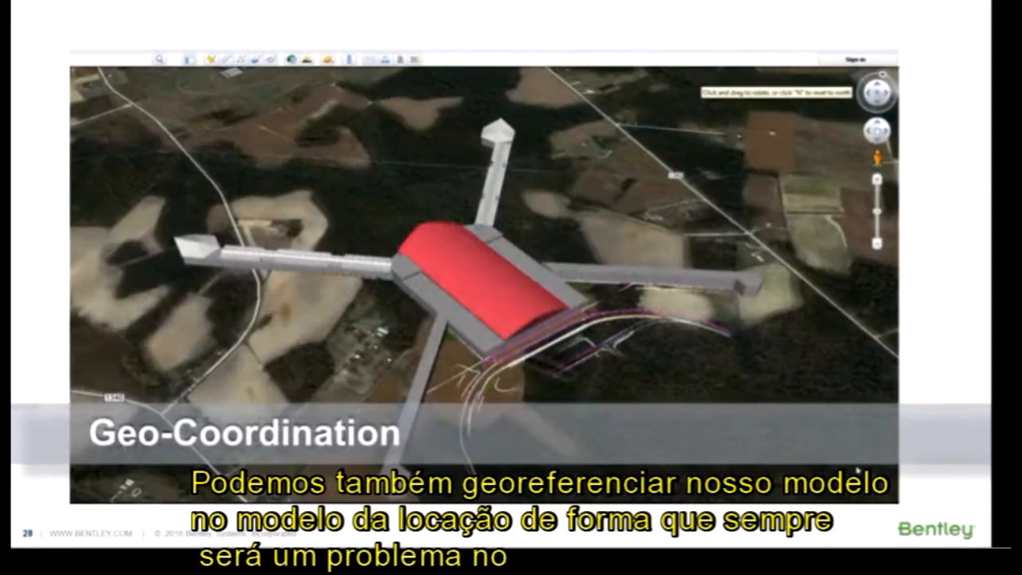